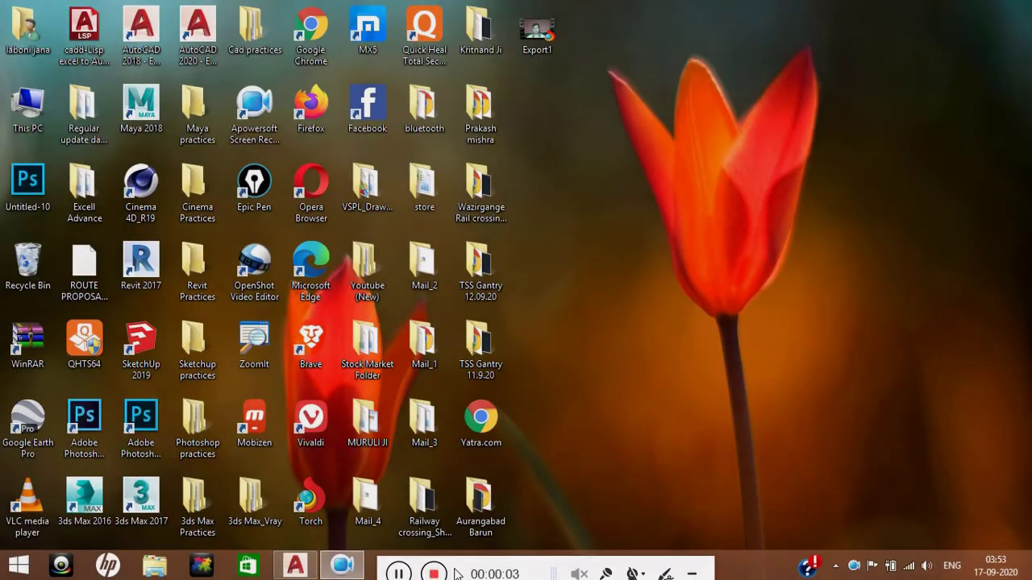
Bring the AutoCAD 2018 window with the blank Drawing1 back from the taskbar.
left_click_drag(456, 574, 448, 569)
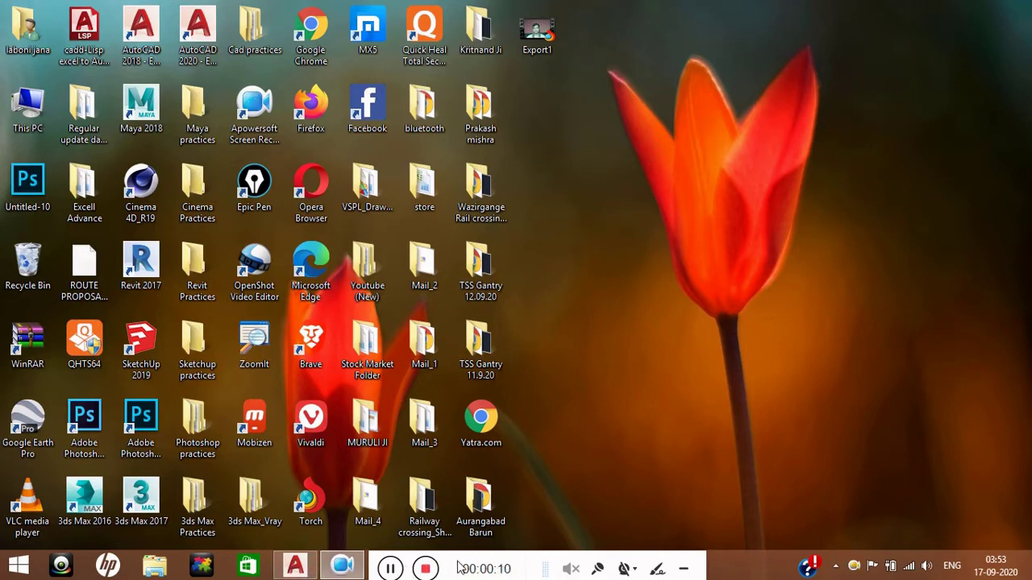
left_click(295, 566)
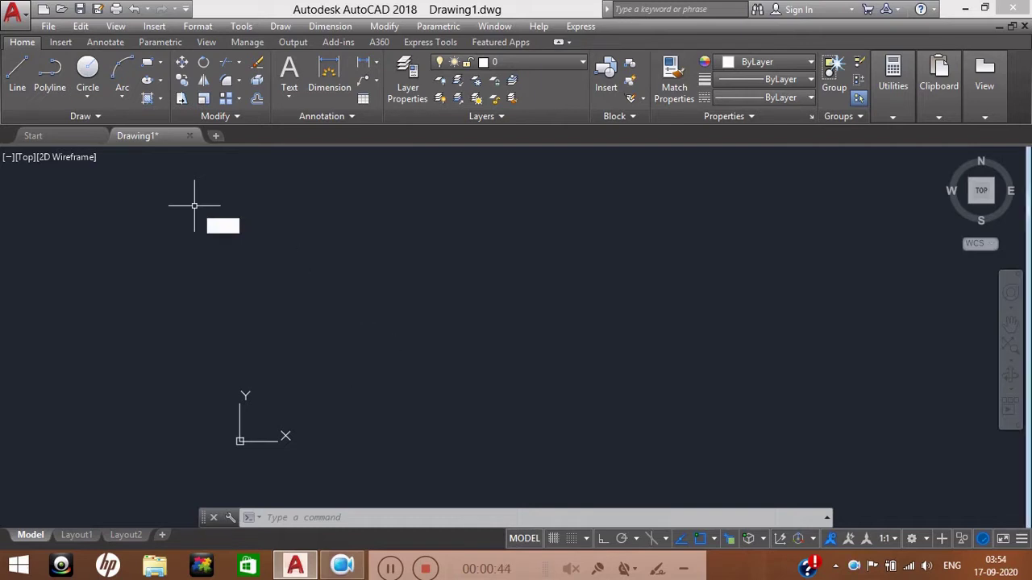
Start a line at a picked point and draw the first two 200' zigzag segments.
type("l")
key("Return")
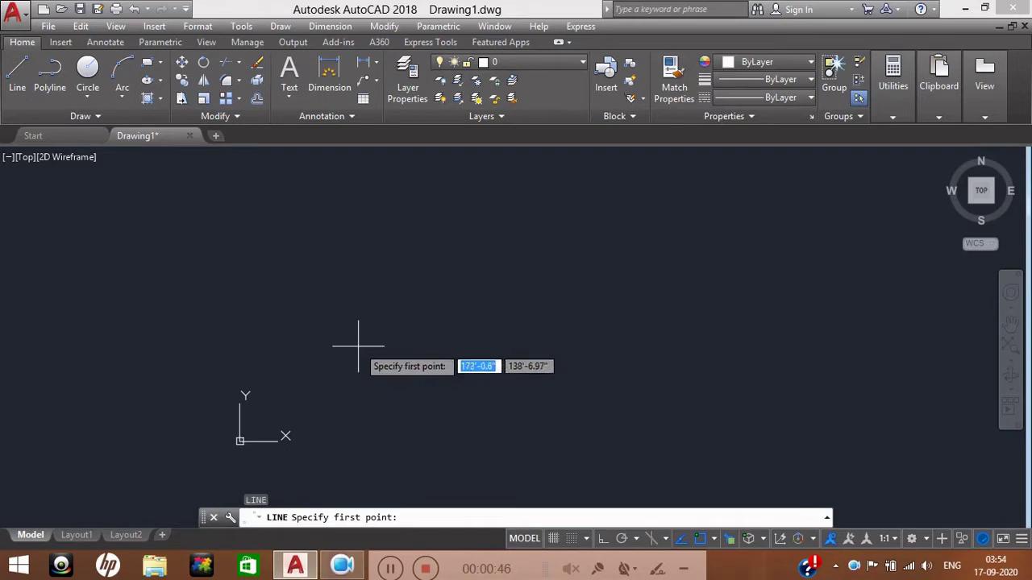
left_click(359, 345)
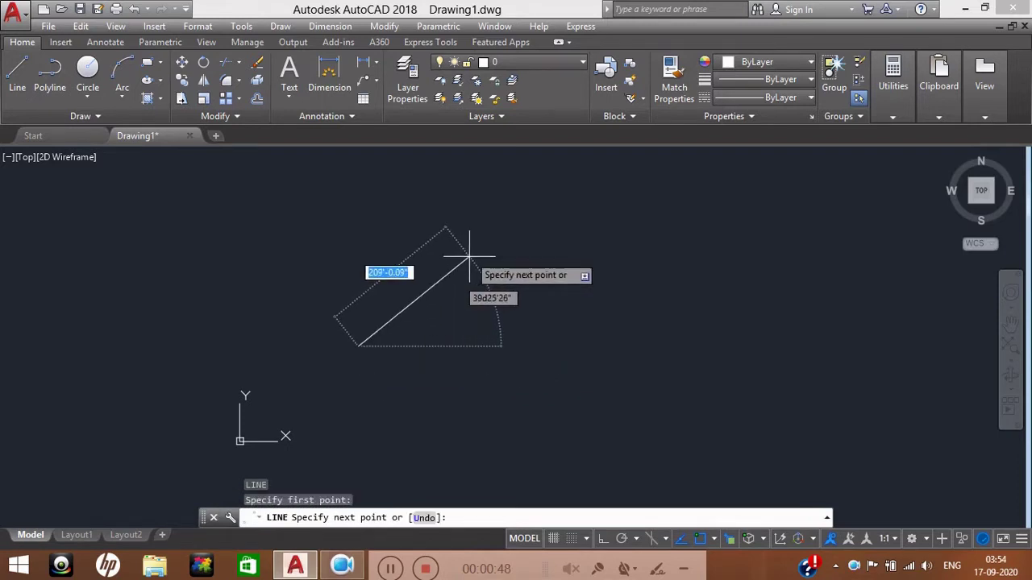
type("2")
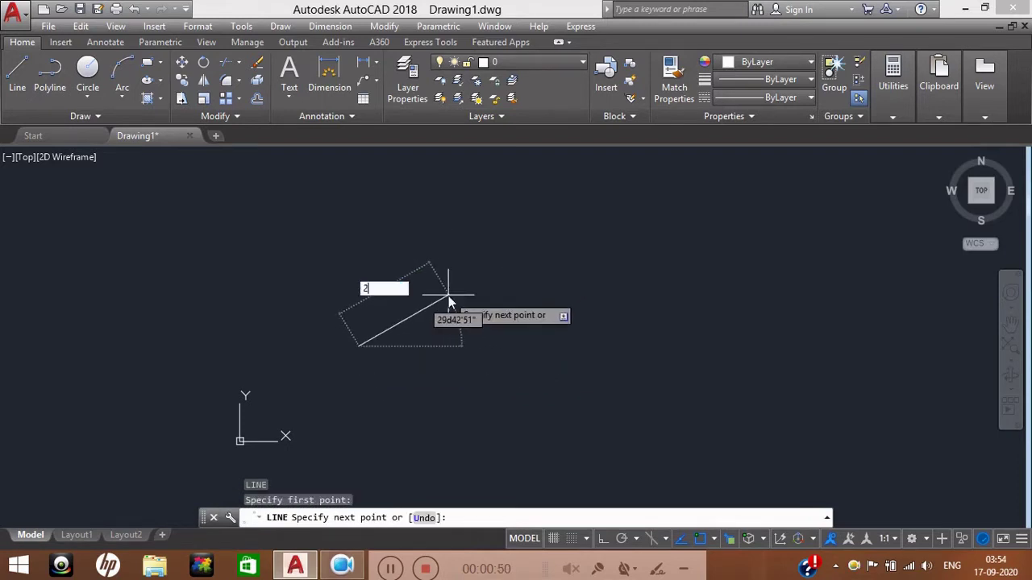
type("00")
key("Return")
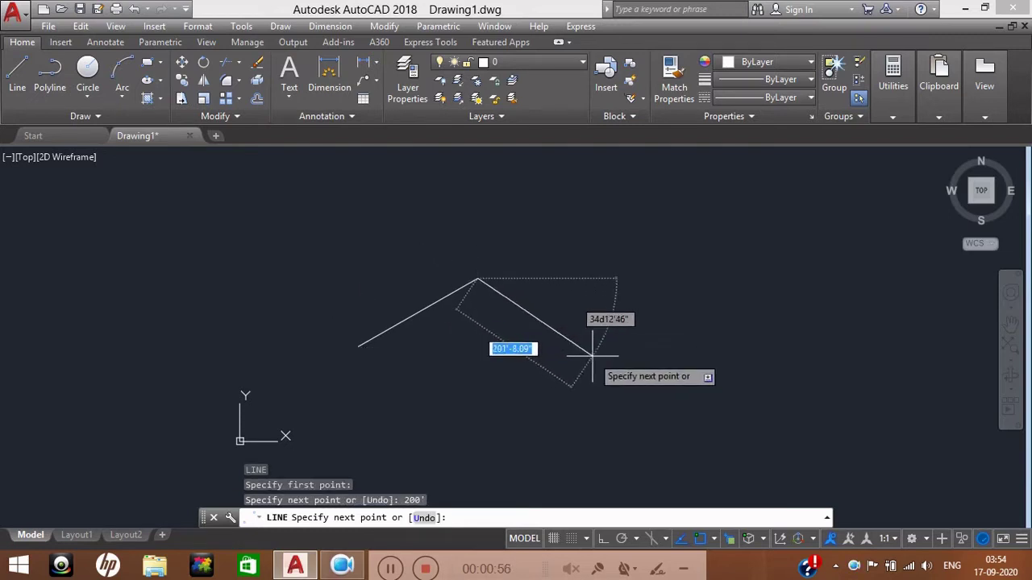
type("200")
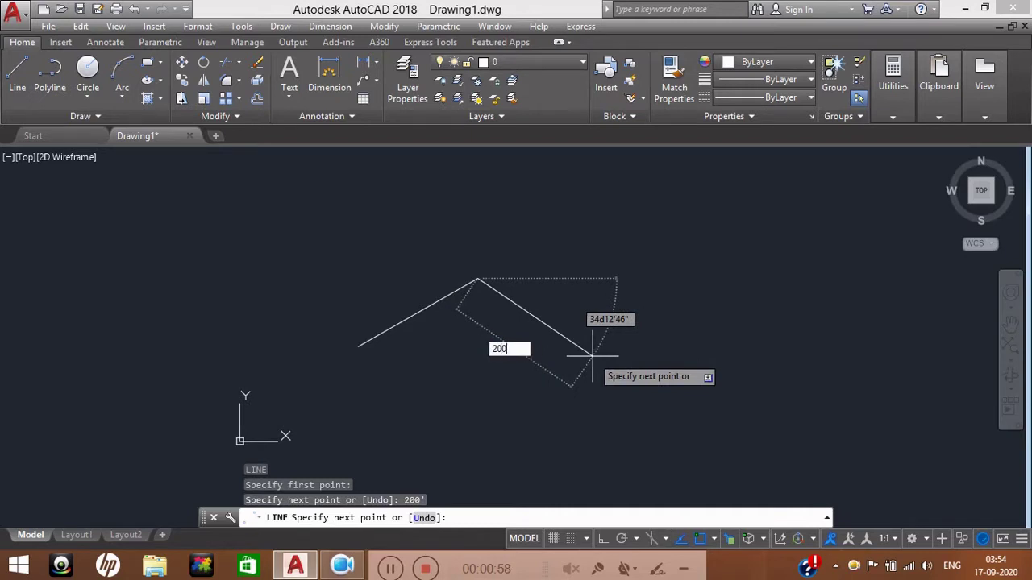
key("Return")
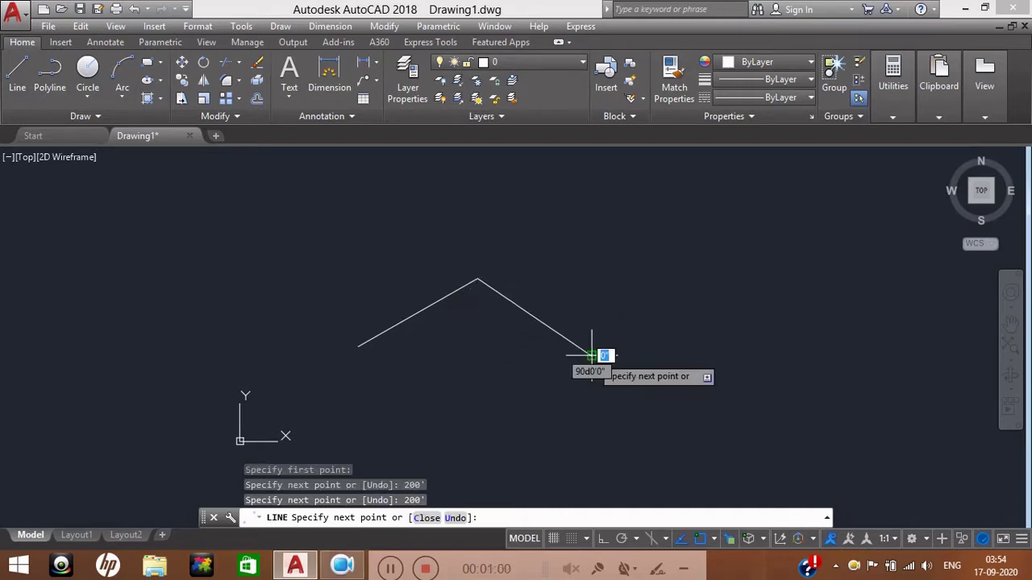
Add the third and fourth 200' segments to complete the four-segment zigzag.
scroll(594, 359, "up", 1)
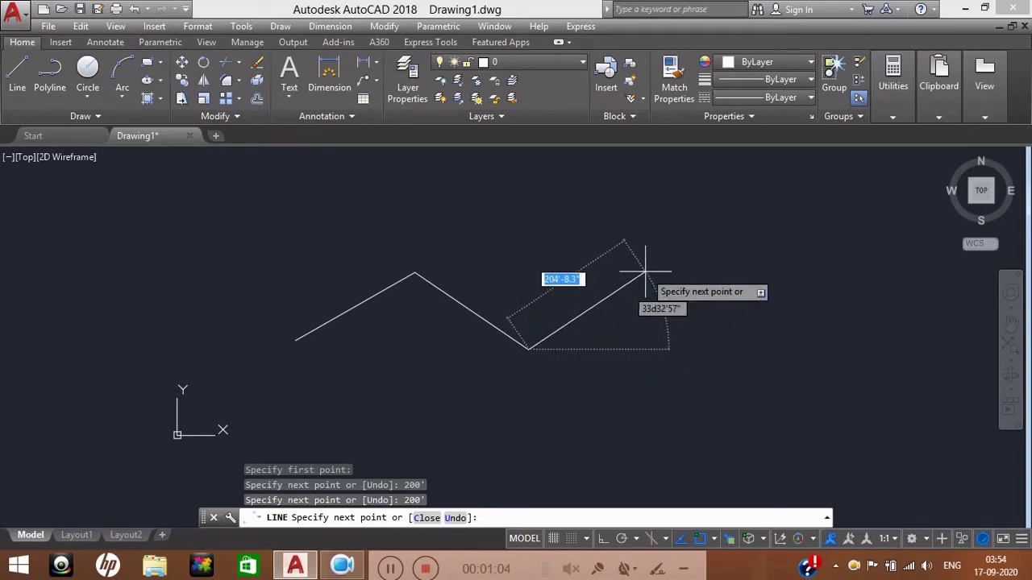
type("200")
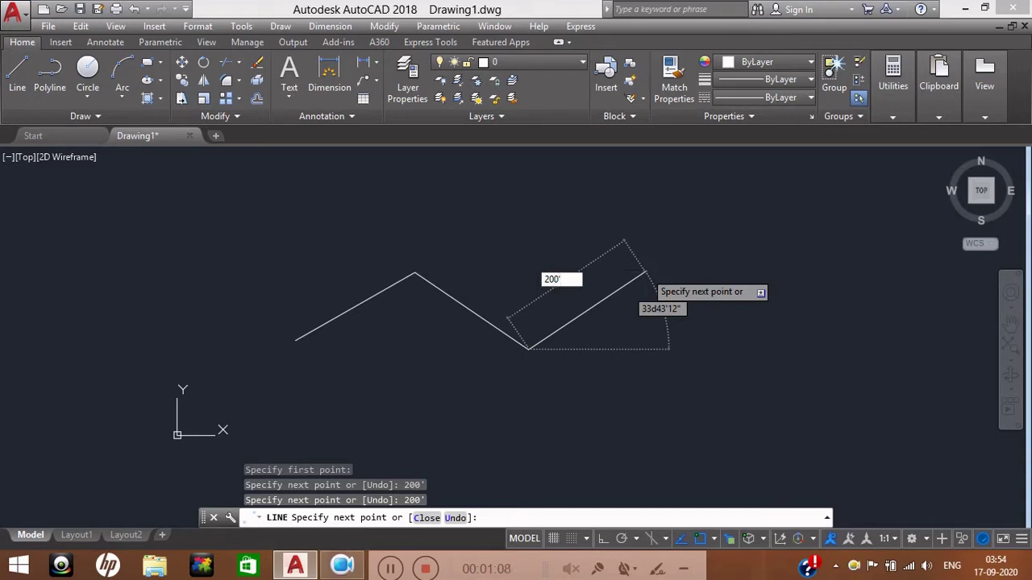
key("Return")
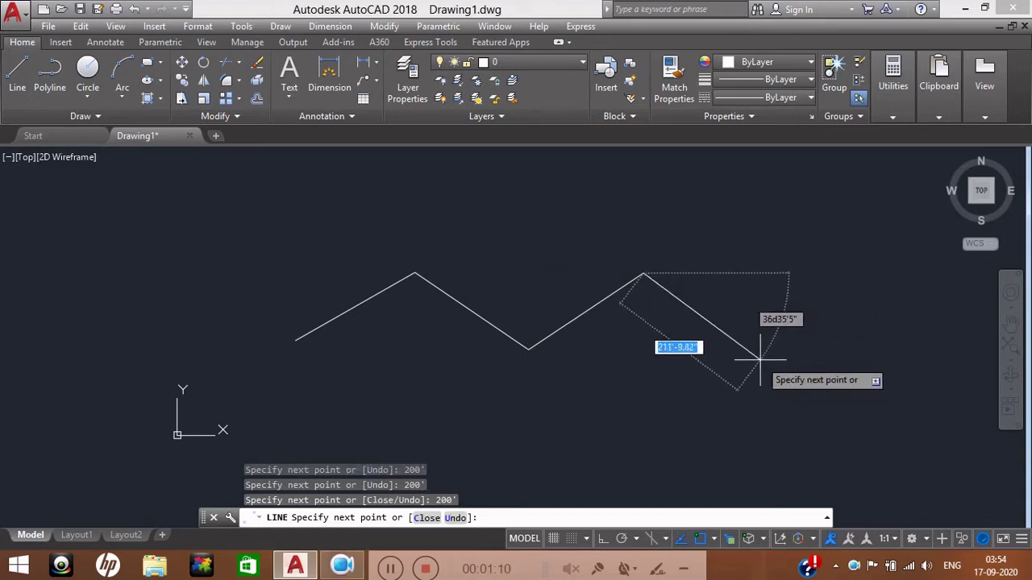
type("2")
key("BackSpace")
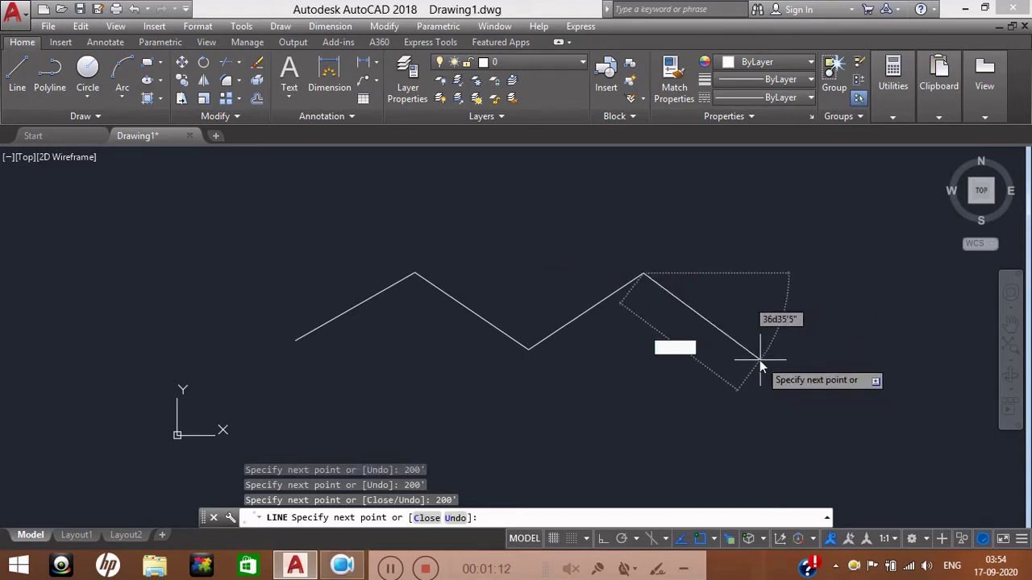
type("200'")
key("Return")
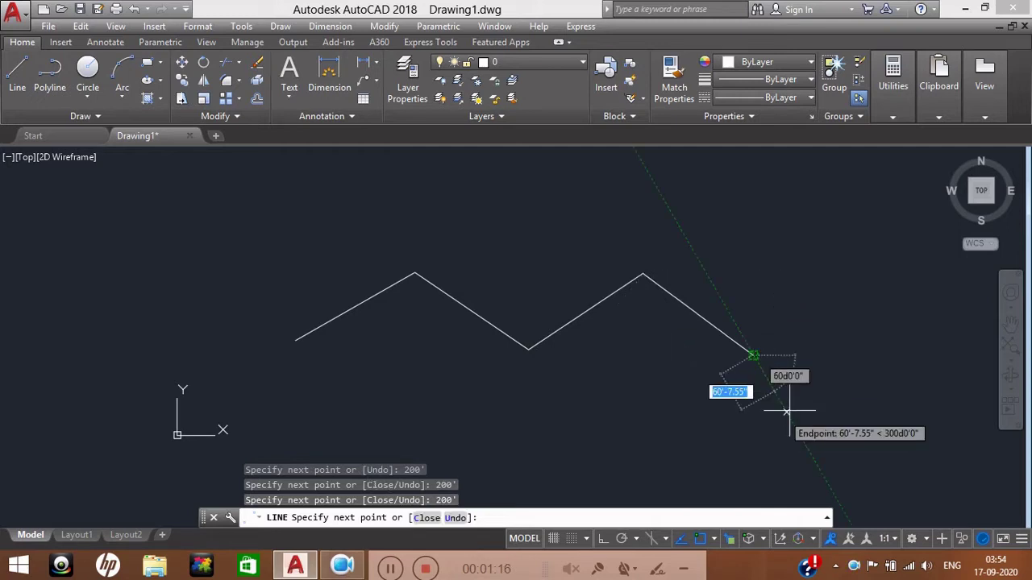
key("Return")
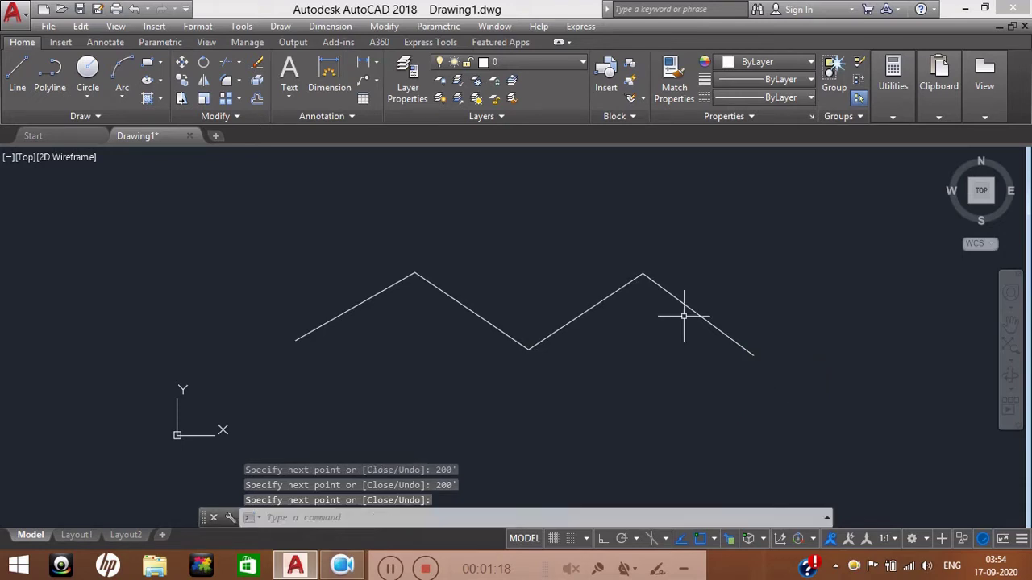
scroll(637, 312, "down", 2)
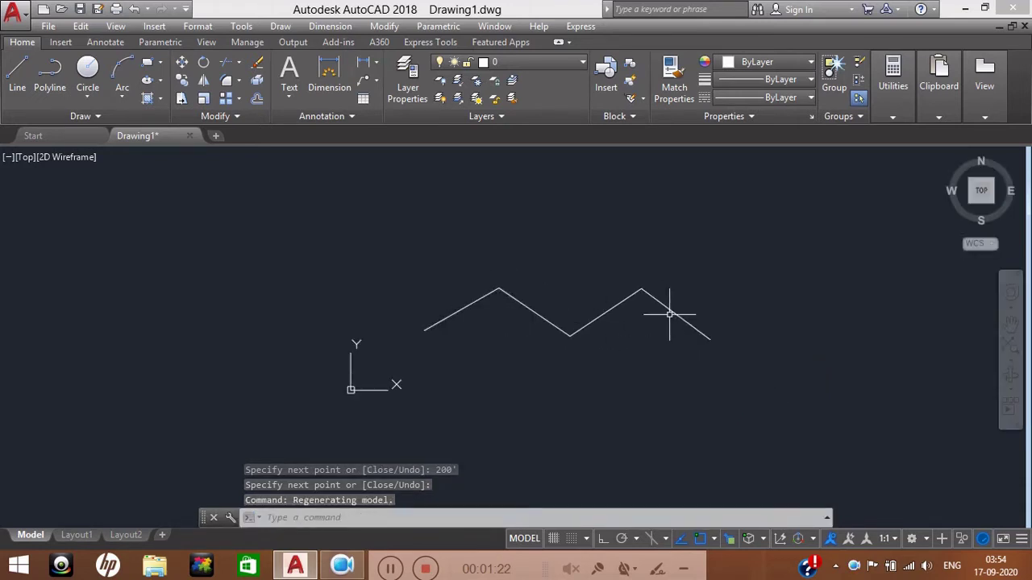
middle_click_drag(489, 481, 472, 473)
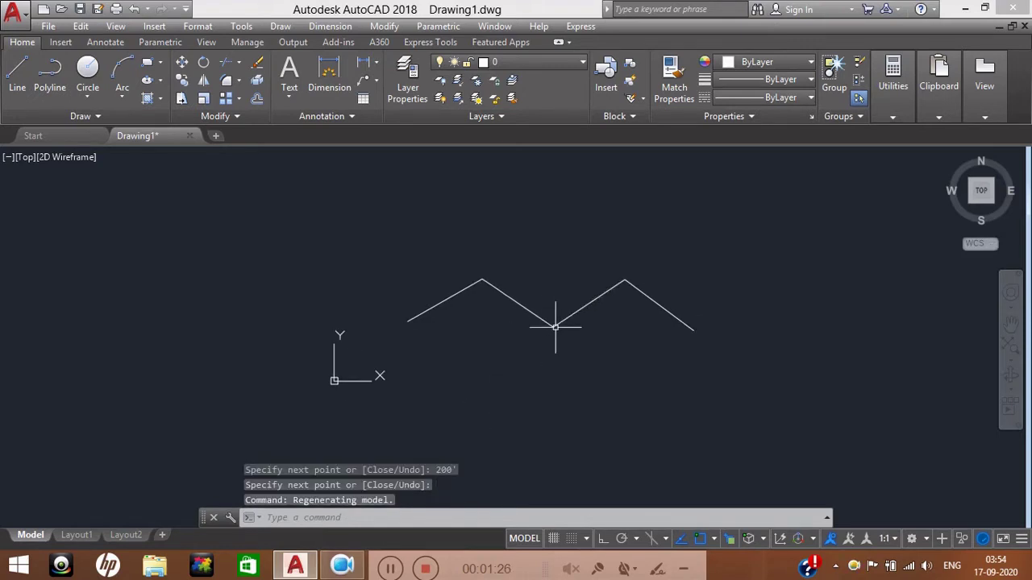
scroll(508, 300, "up", 2)
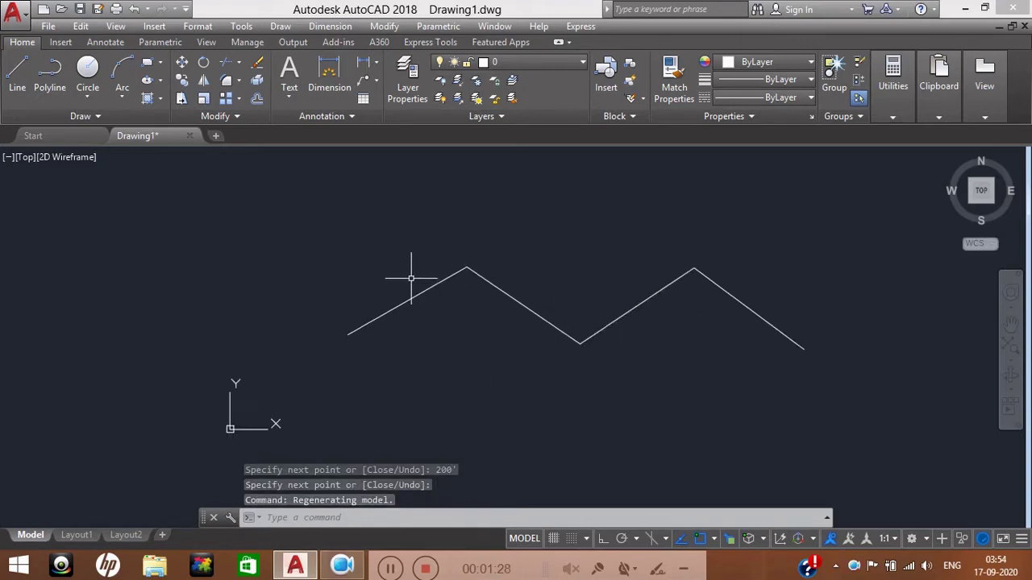
left_click(455, 275)
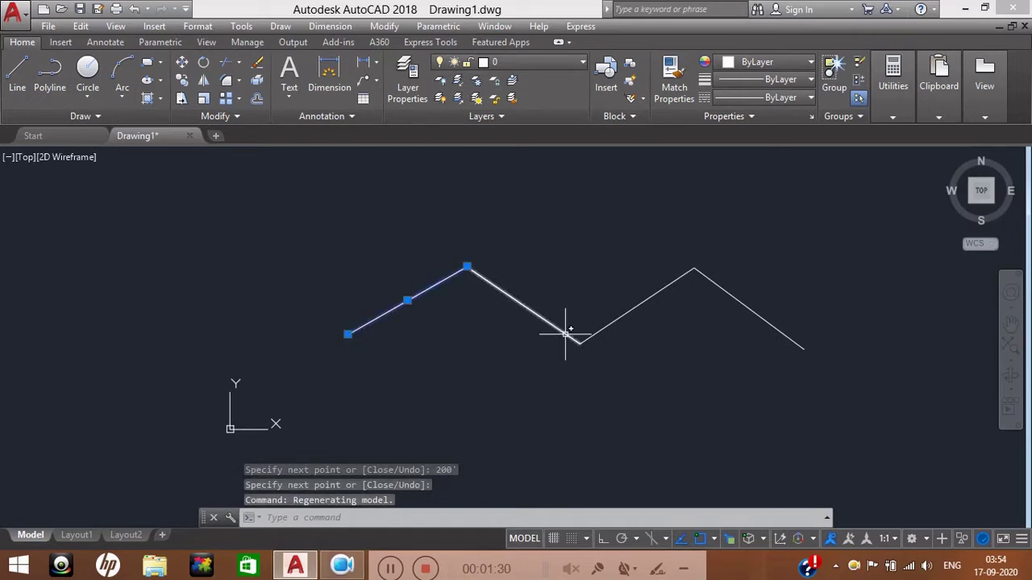
key("Escape")
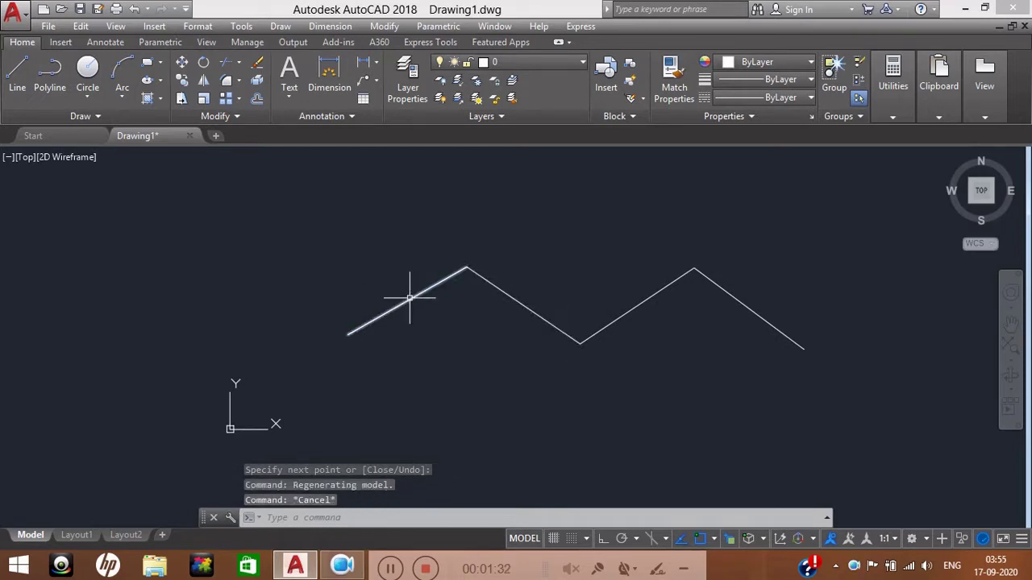
left_click(407, 301)
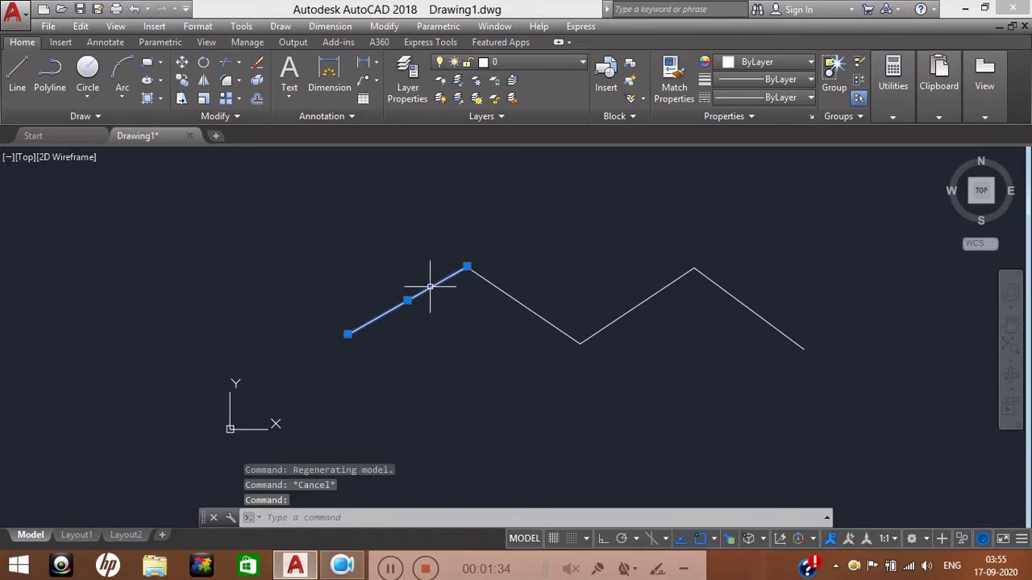
right_click(430, 300)
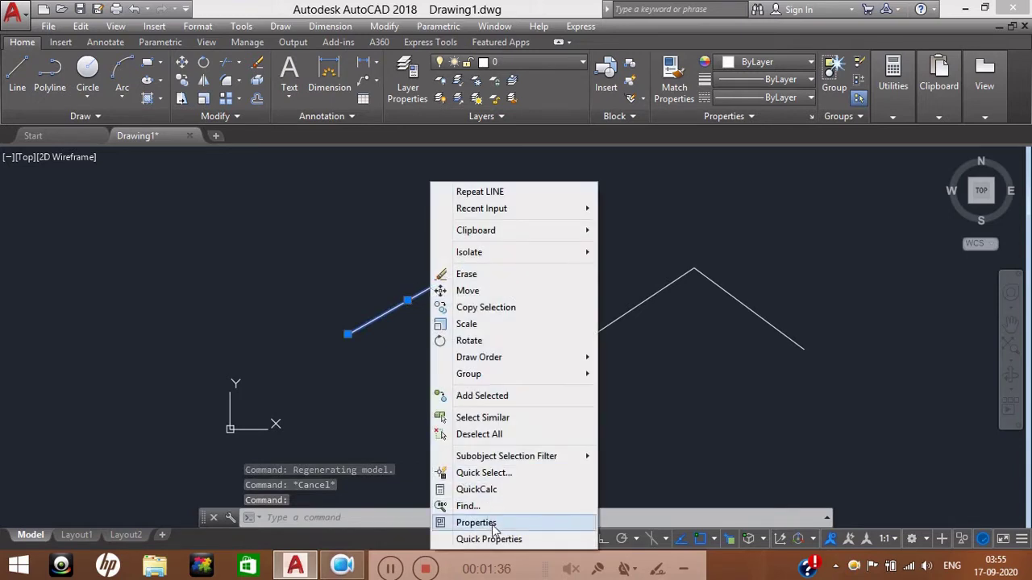
key("Escape")
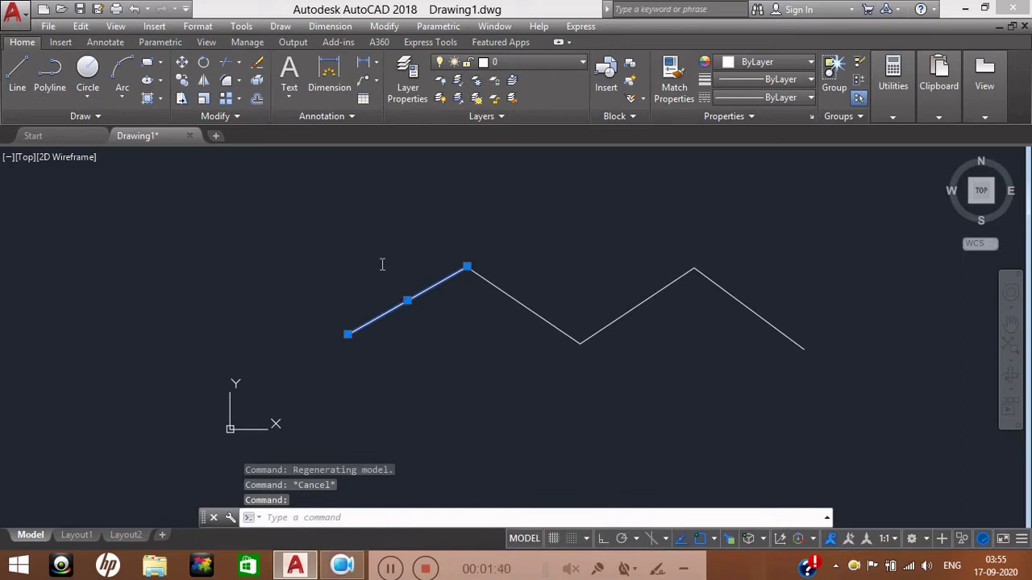
key("ctrl+1")
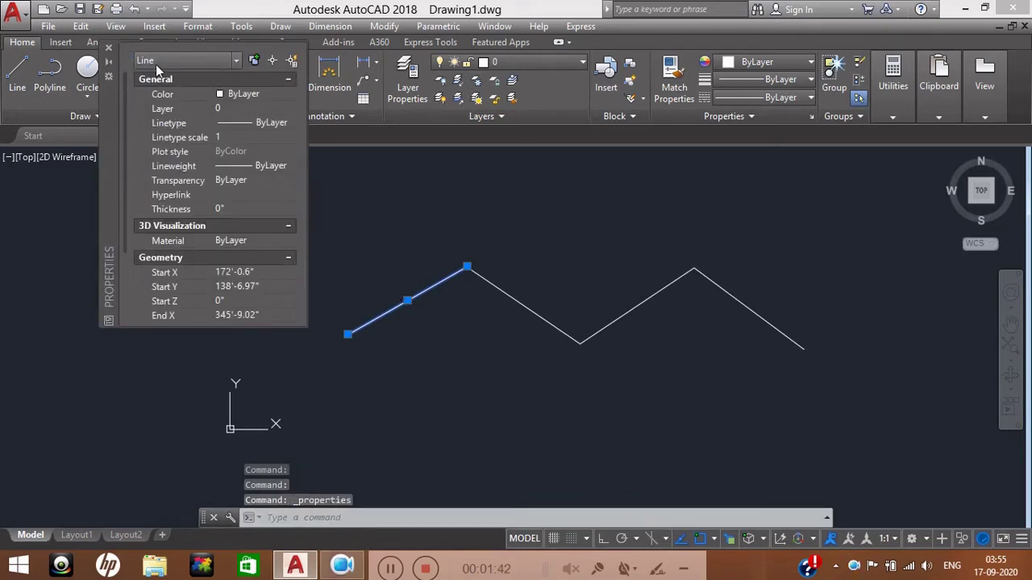
left_click(153, 64)
left_click(165, 65)
left_click(108, 47)
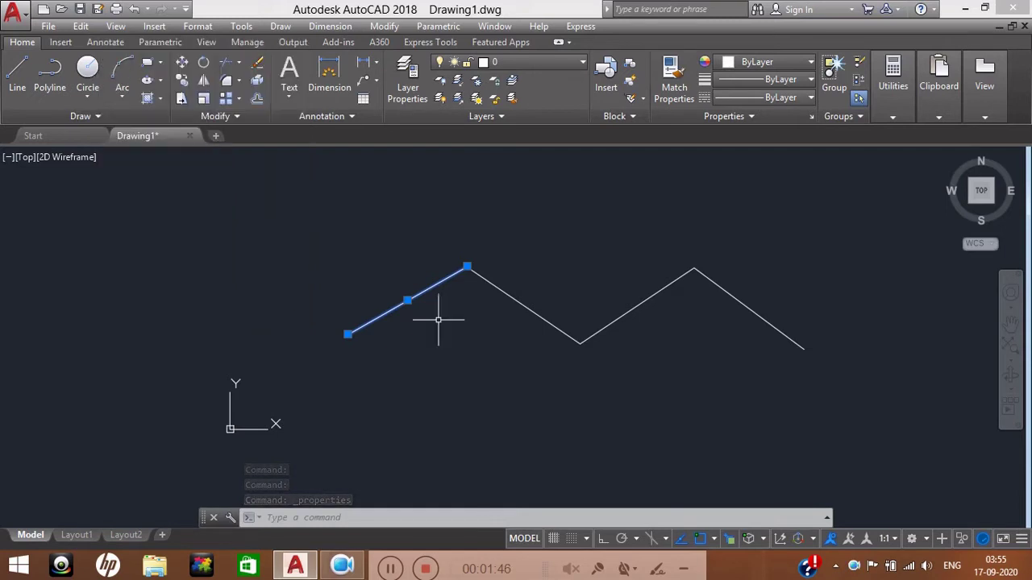
key("Escape")
middle_click_drag(468, 330, 430, 312)
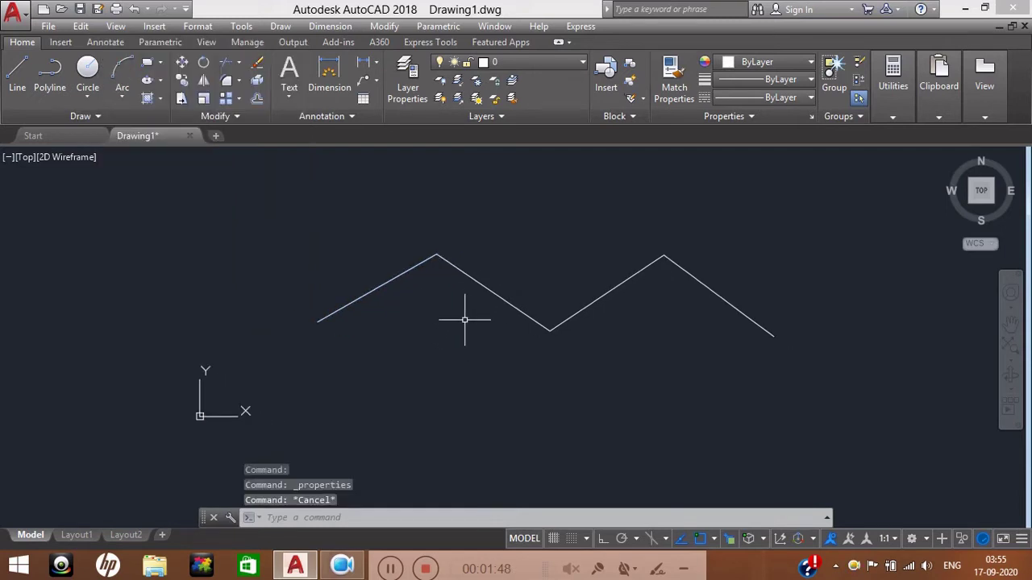
scroll(448, 307, "down", 2)
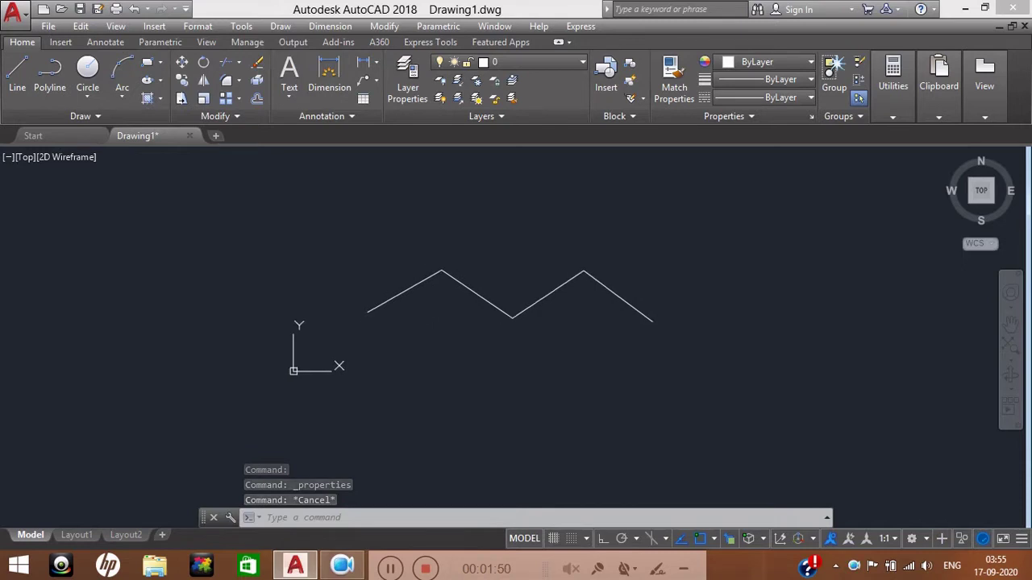
scroll(431, 288, "up", 2)
scroll(379, 279, "down", 2)
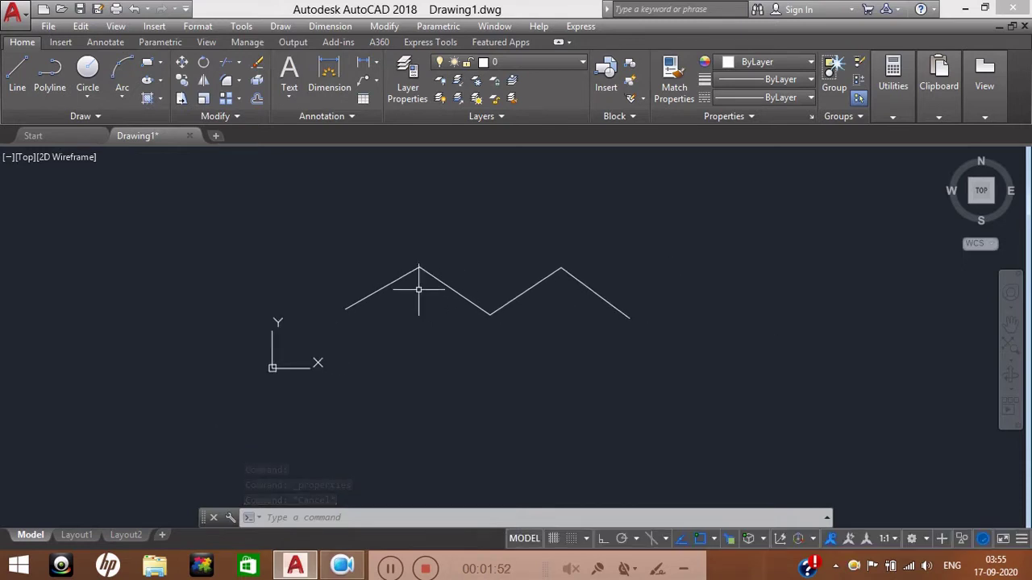
middle_click_drag(428, 302, 422, 300)
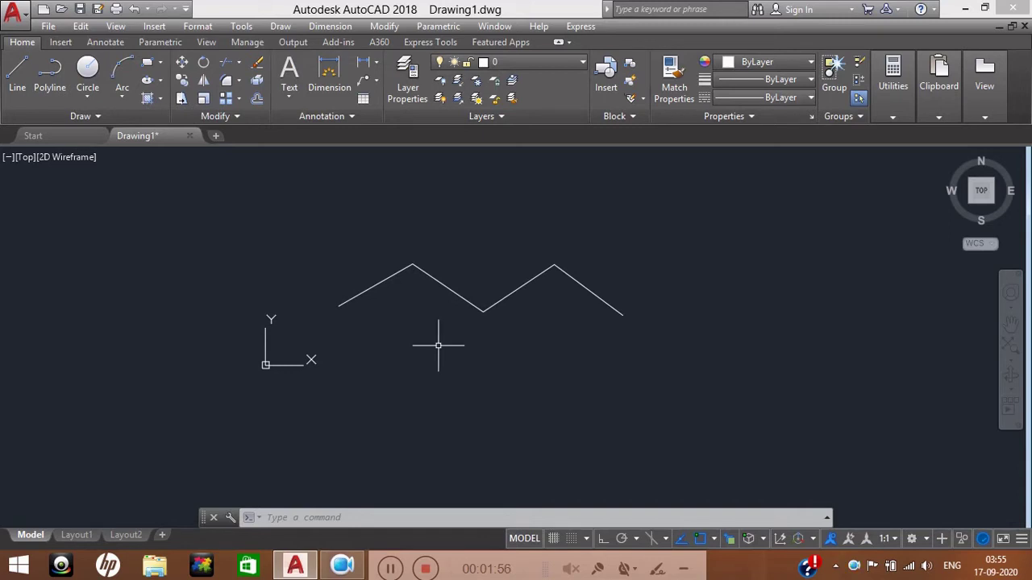
type("j")
JOIN all four zigzag line segments, converting 4 objects into 1 polyline.
key("Return")
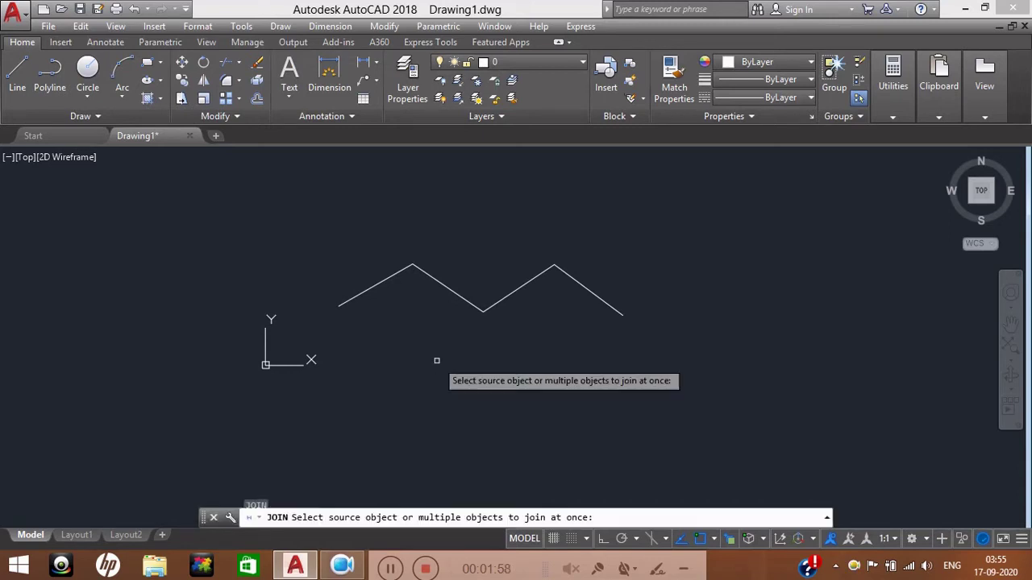
left_click(393, 274)
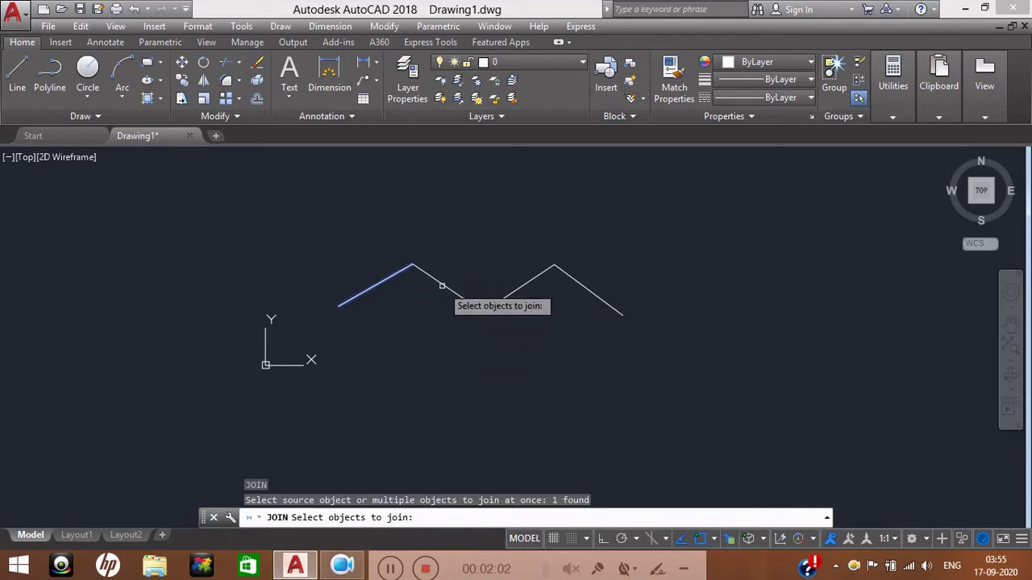
left_click(448, 289)
left_click(516, 290)
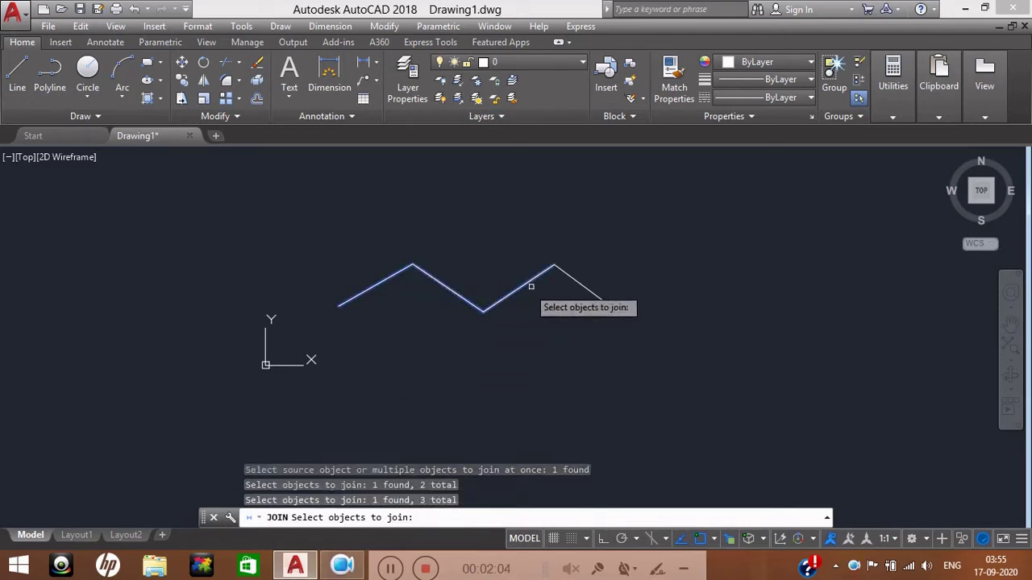
left_click(572, 280)
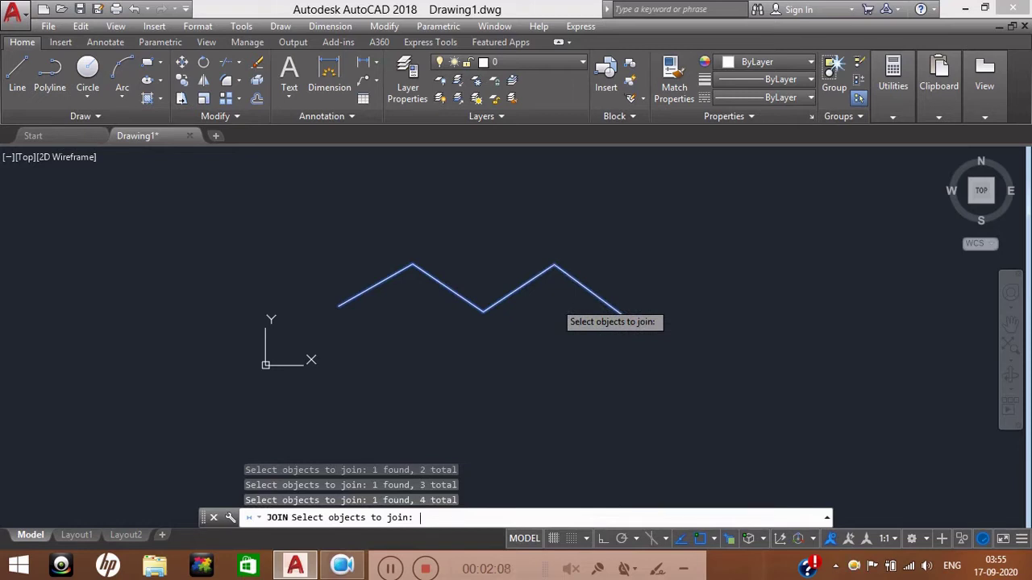
key("Return")
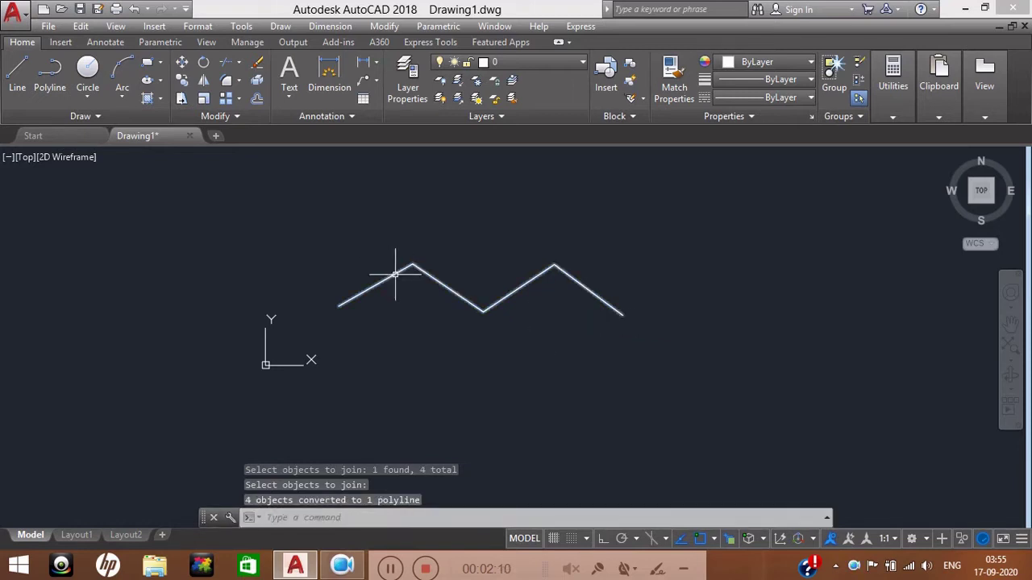
left_click(395, 275)
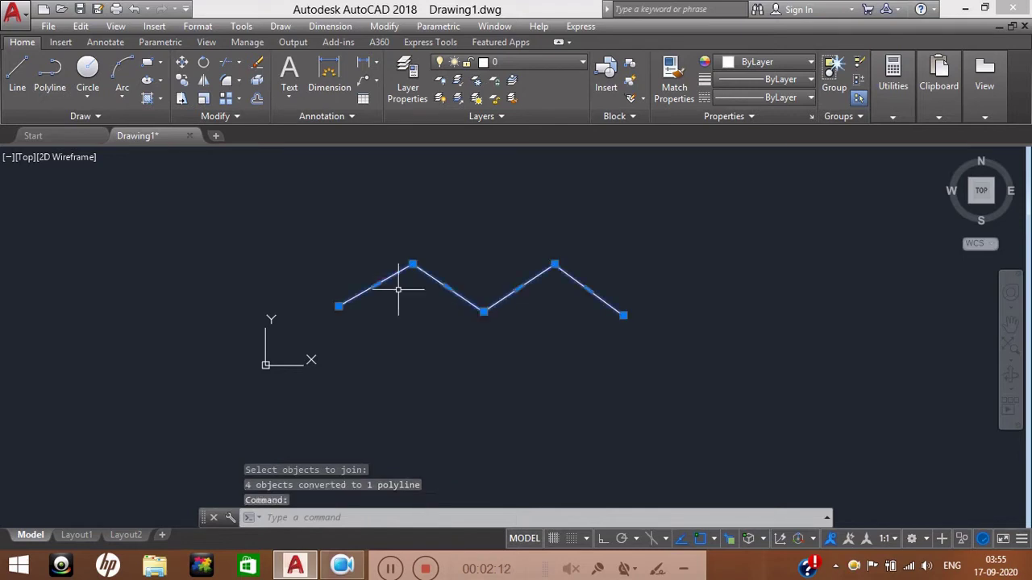
middle_click_drag(399, 288, 417, 285)
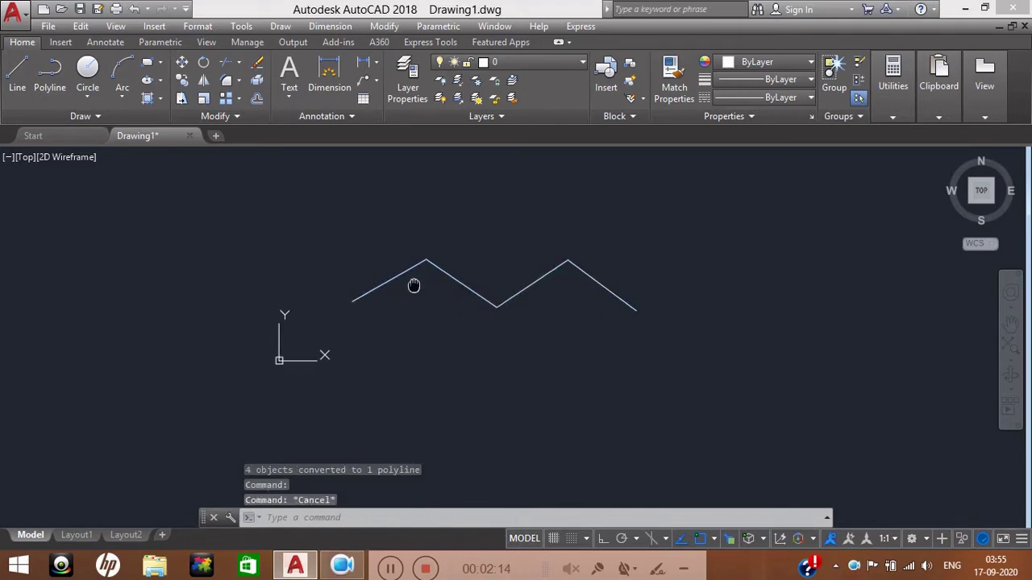
left_click(406, 274)
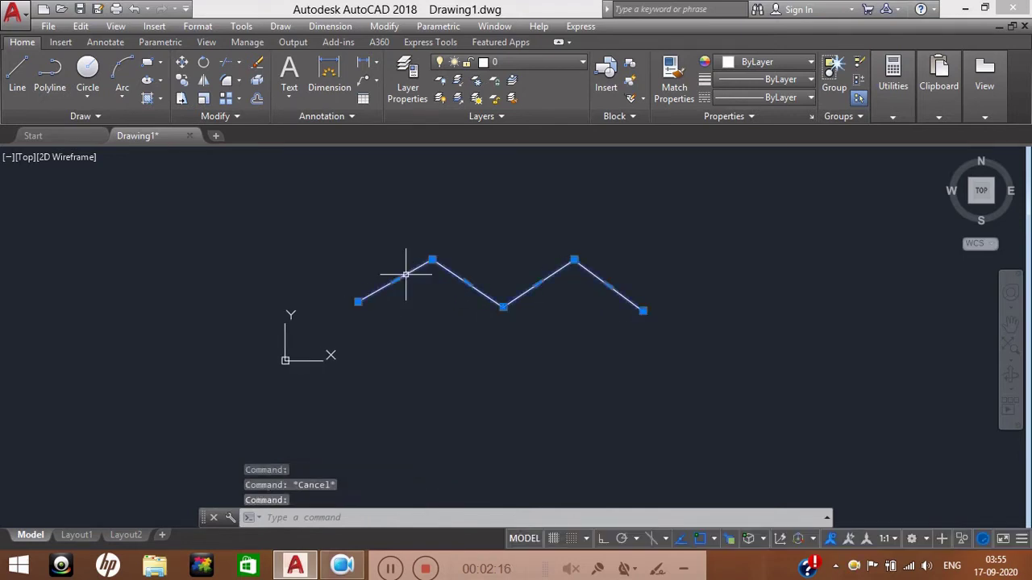
key("Escape")
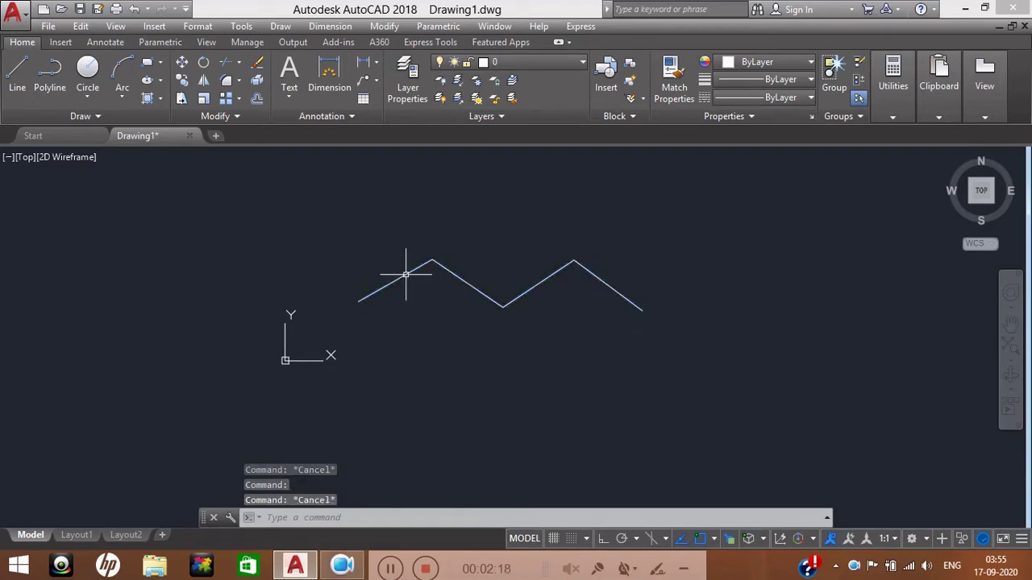
left_click(405, 275)
right_click(407, 274)
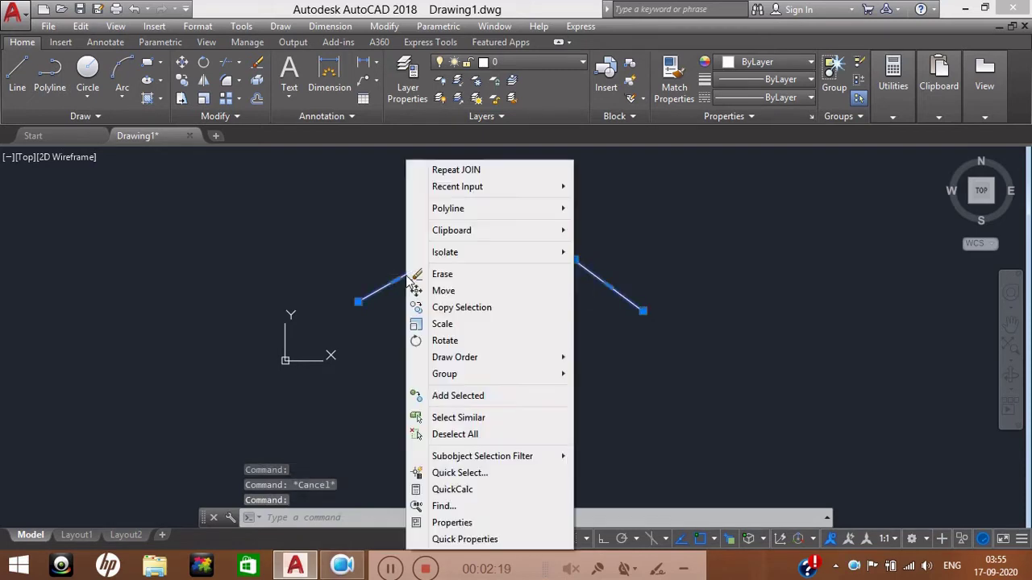
left_click(452, 523)
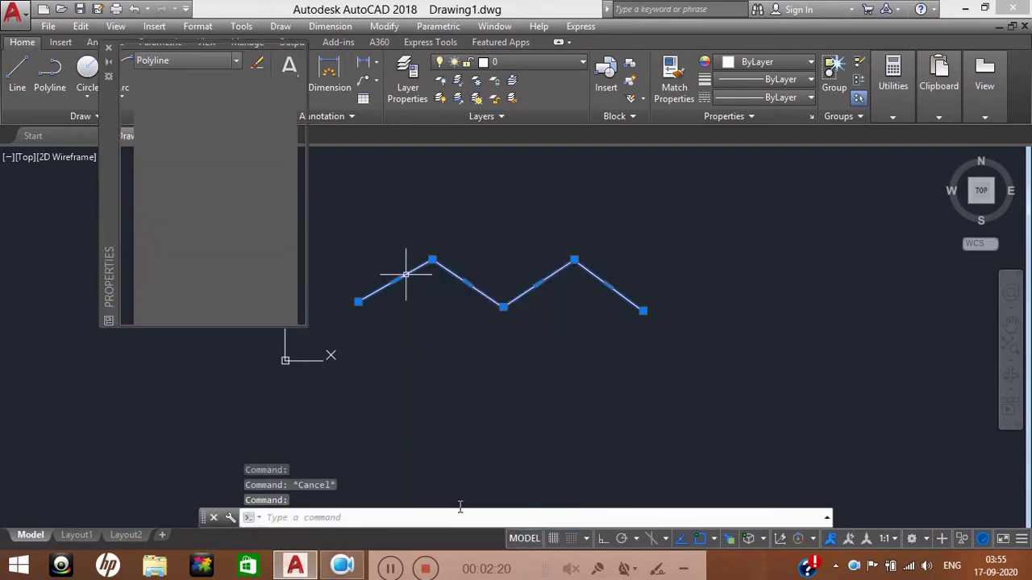
left_click(192, 60)
left_click(191, 60)
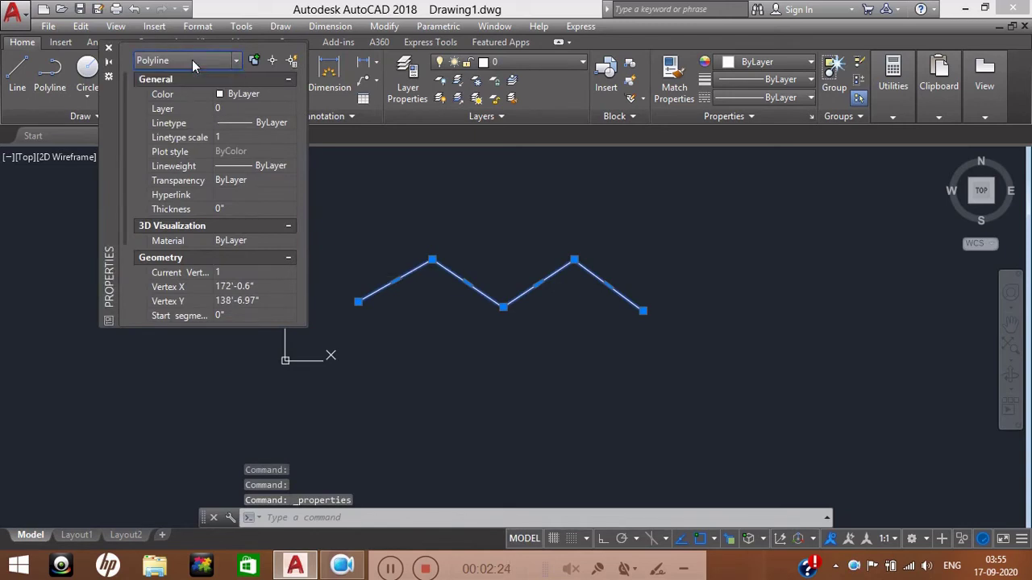
left_click(110, 48)
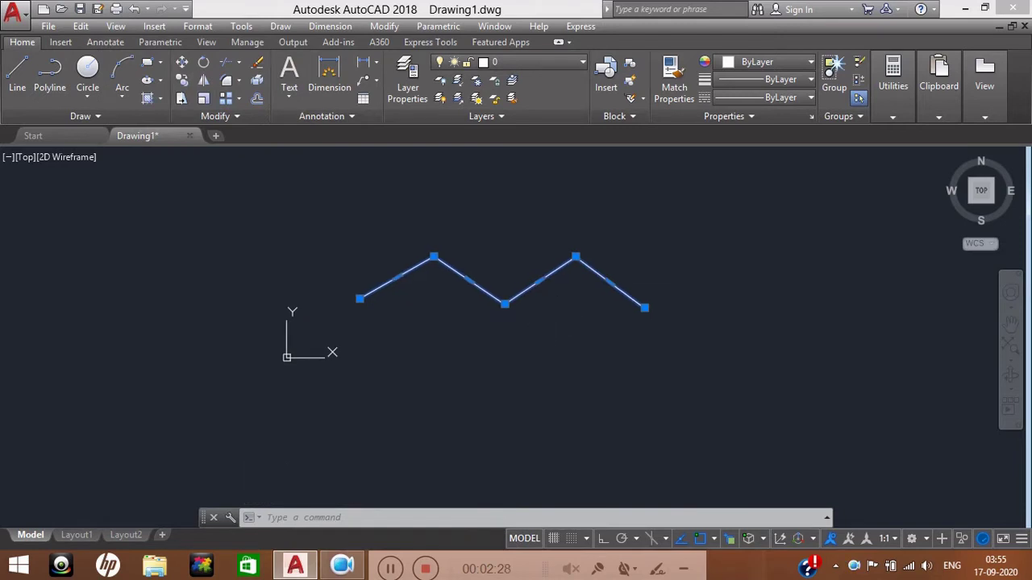
key("Escape")
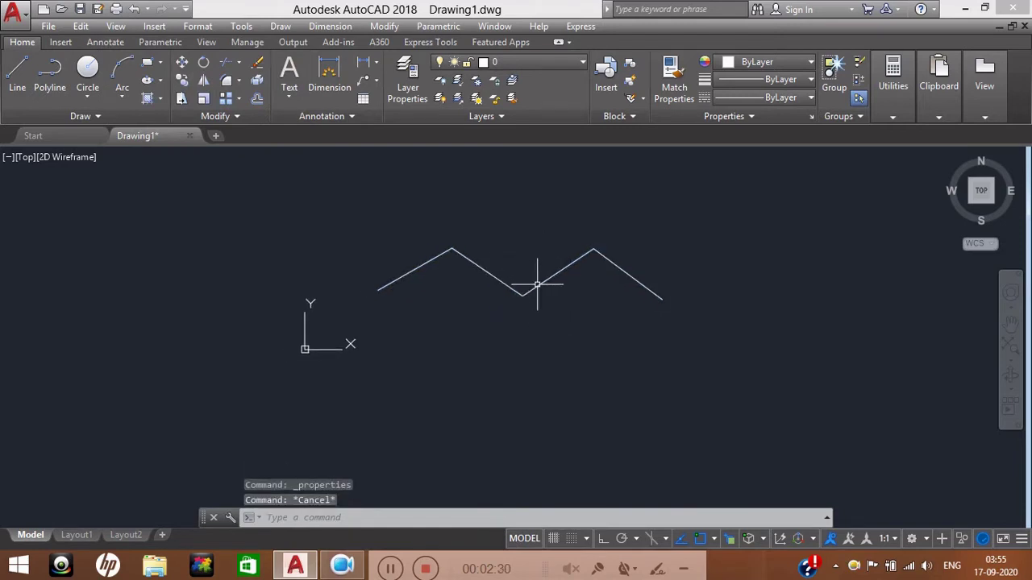
left_click(538, 284)
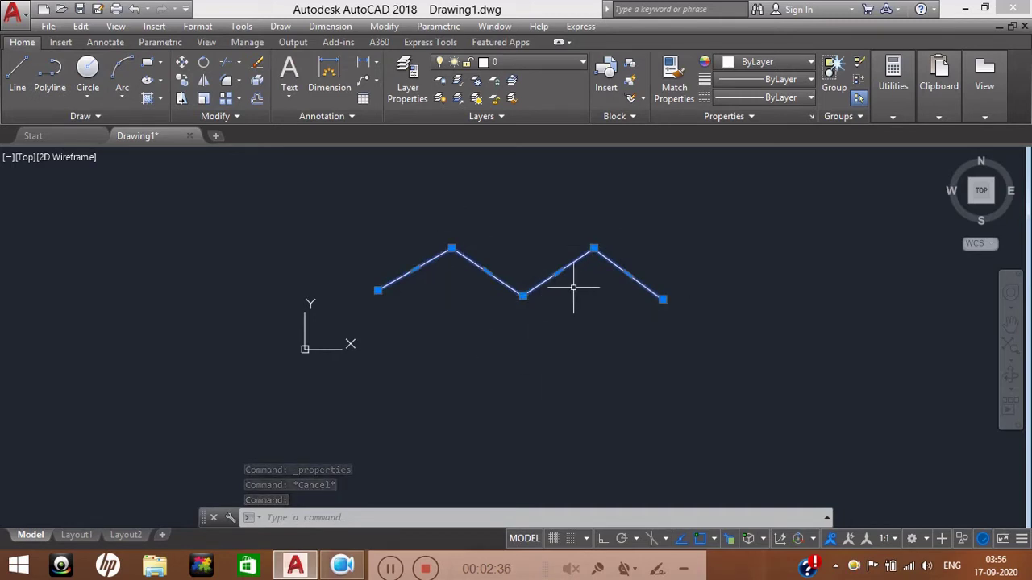
key("Escape")
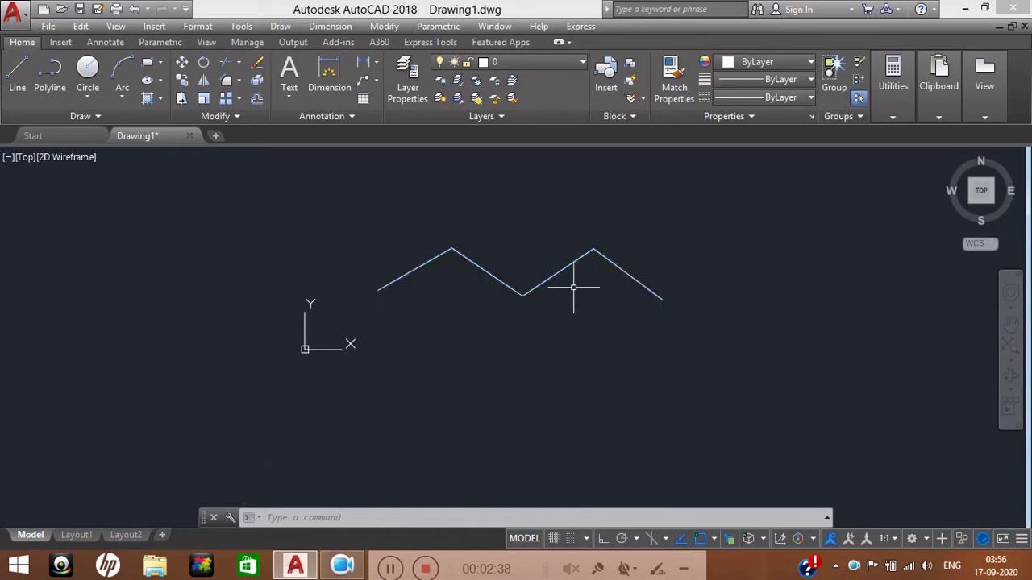
middle_click_drag(573, 282, 591, 287)
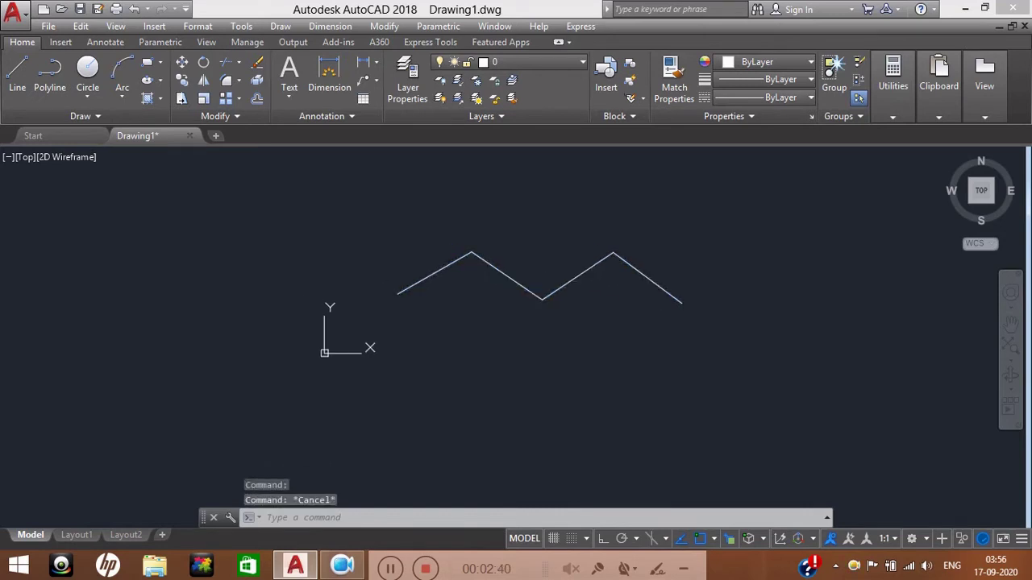
left_click(582, 269)
key("Escape")
middle_click_drag(561, 323, 547, 319)
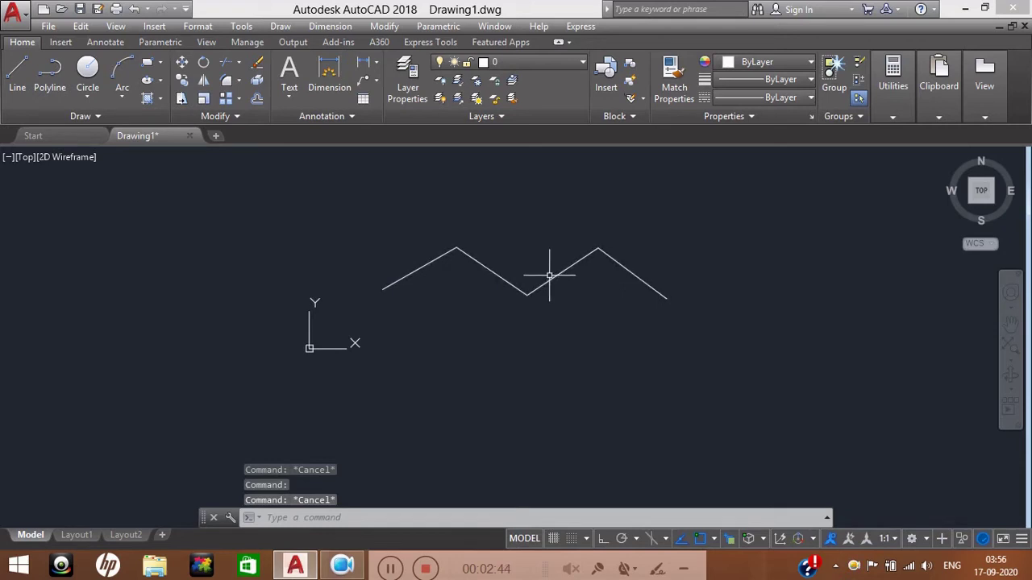
left_click(552, 277)
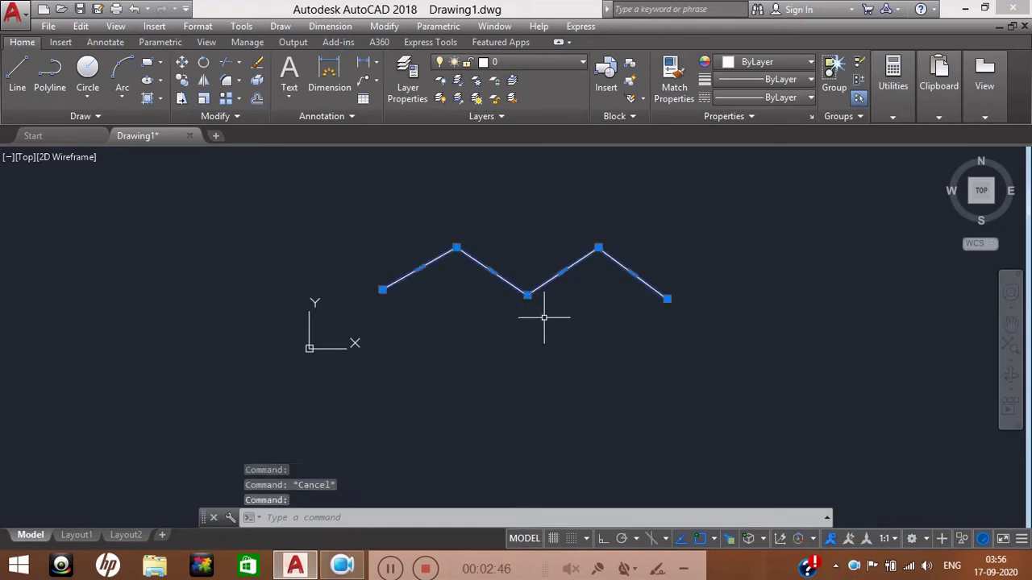
key("Escape")
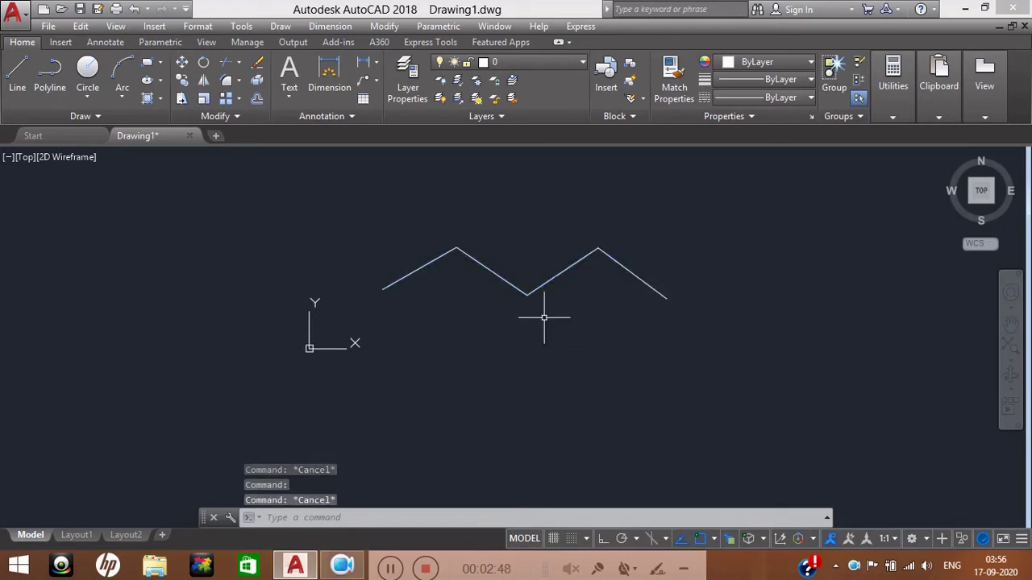
type("l")
Explode the zigzag polyline using the X (EXPLODE) command.
key("Escape")
type("x")
key("Return")
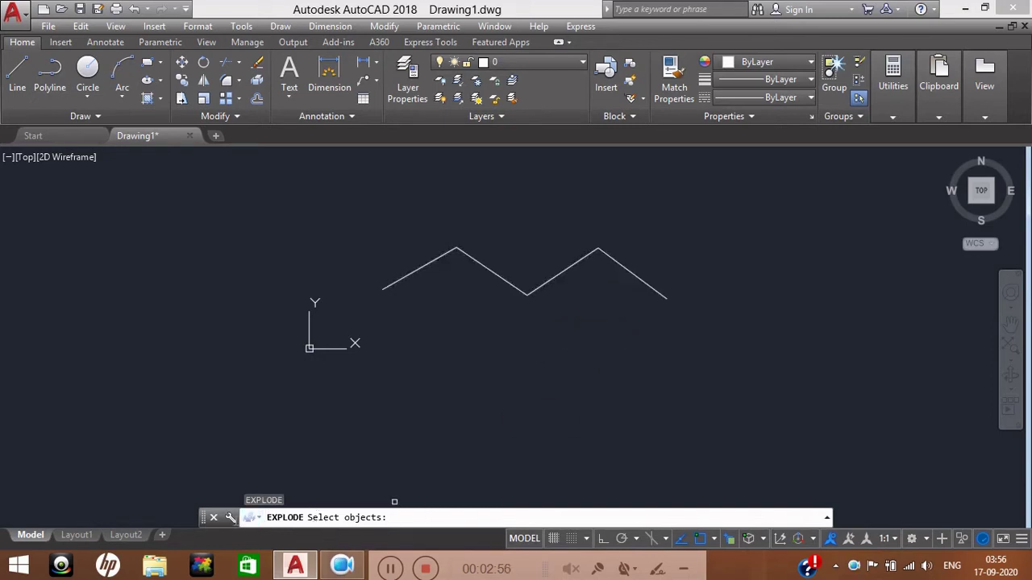
left_click(568, 268)
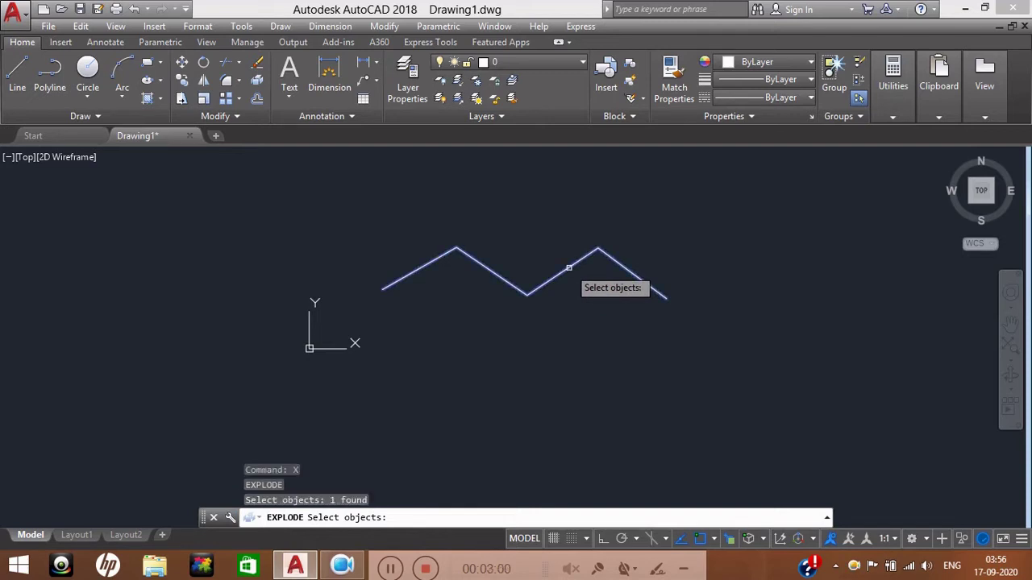
key("Return")
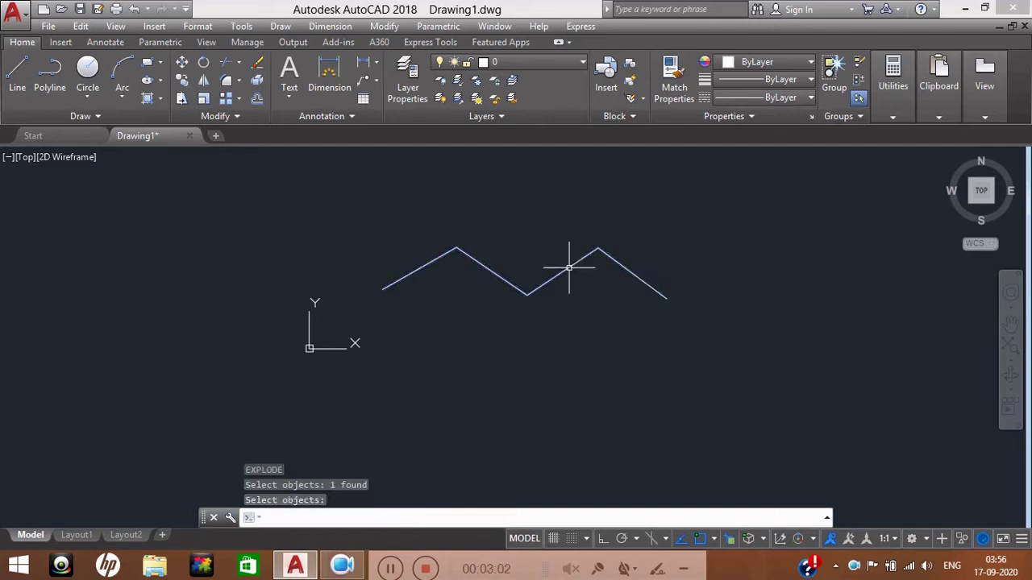
Select individual zigzag segments to confirm they are now separate lines.
left_click(567, 267)
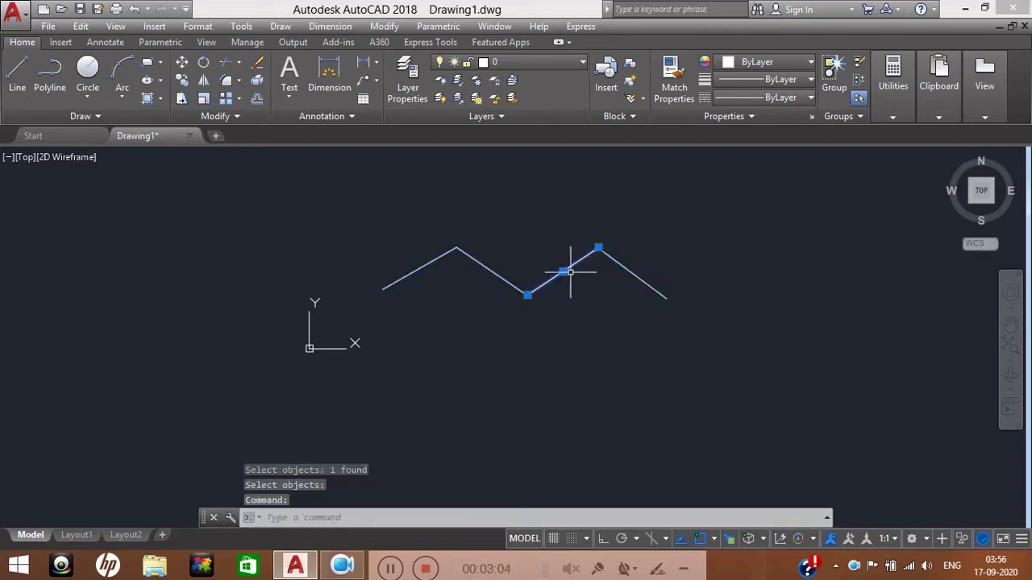
left_click(637, 280)
key("Escape")
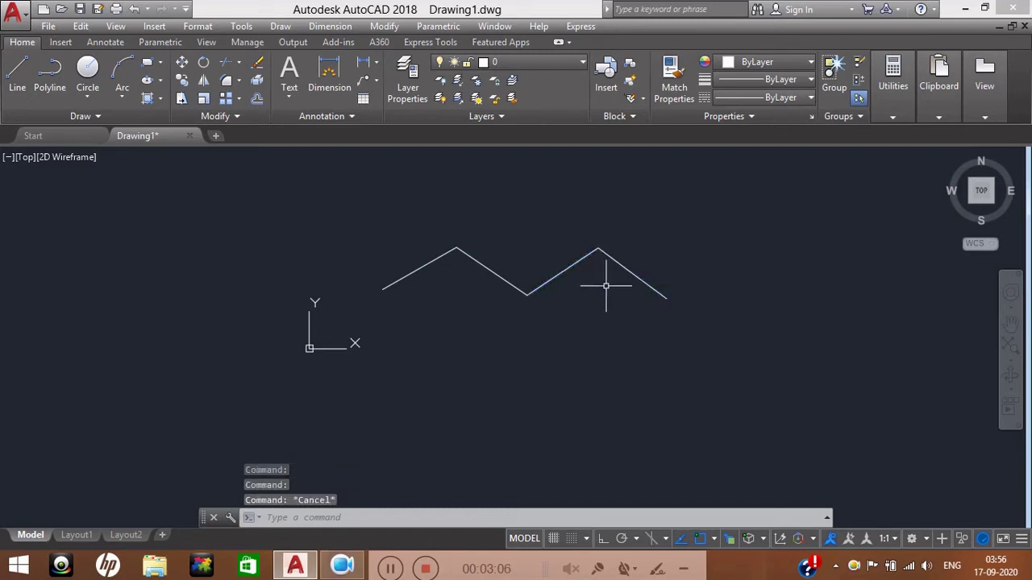
left_click(574, 263)
key("Escape")
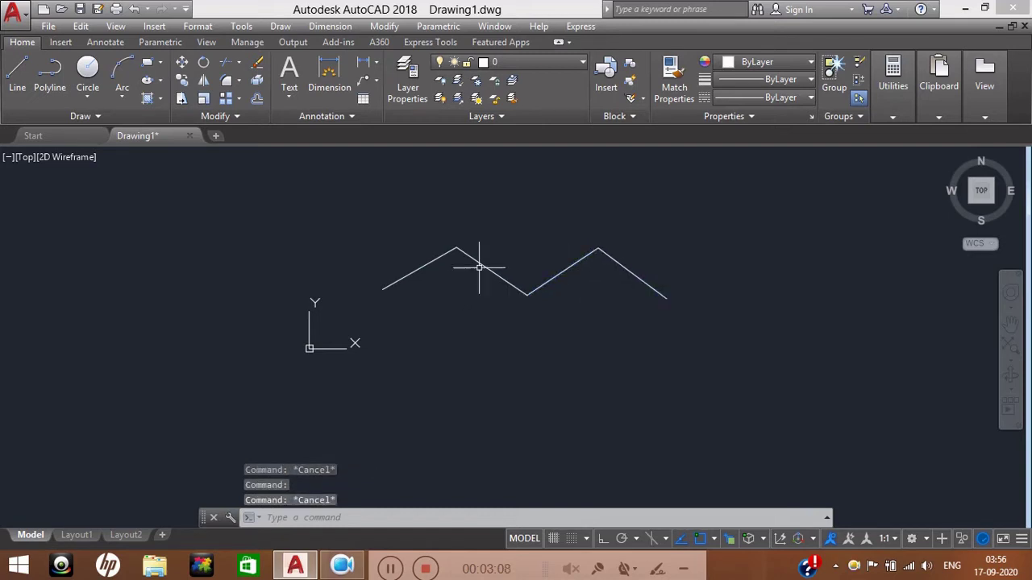
left_click(482, 269)
left_click(425, 267)
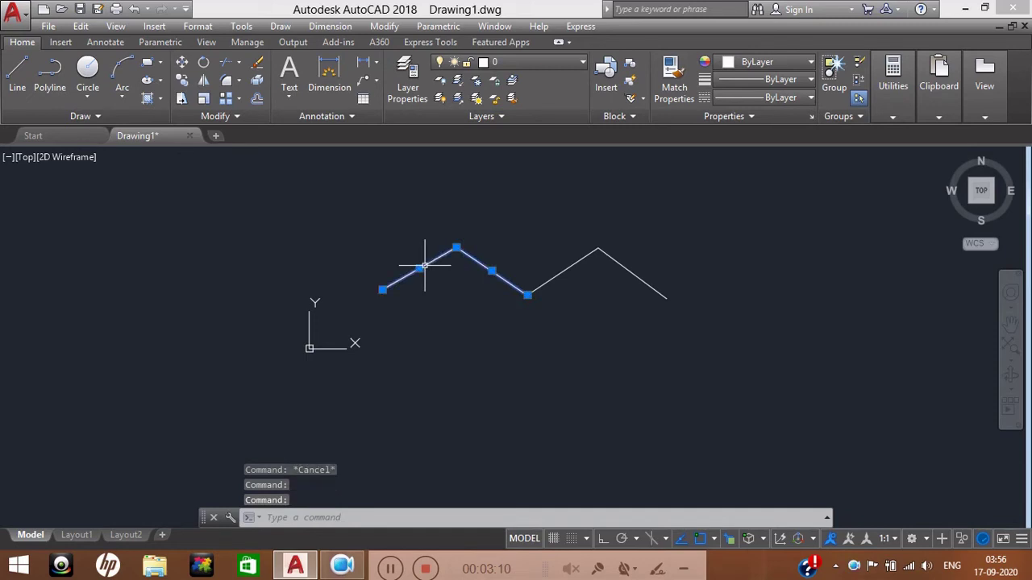
key("Escape")
left_click(421, 267)
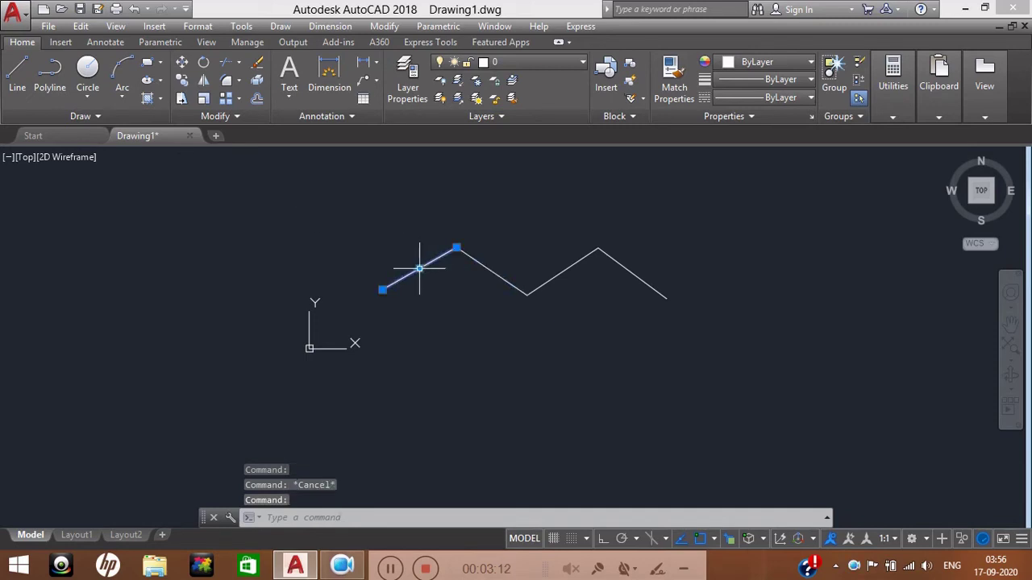
right_click(421, 267)
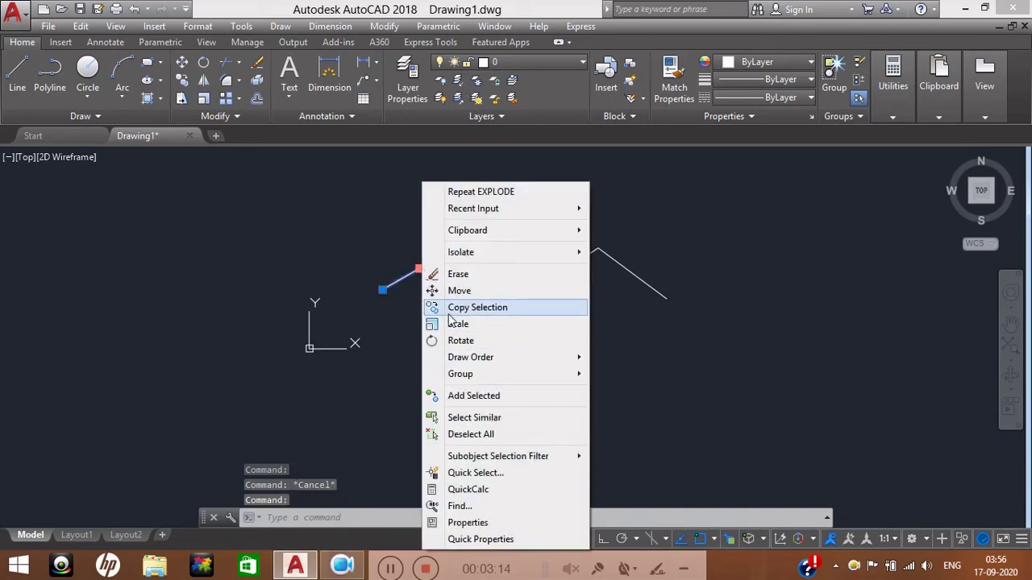
key("Escape")
key("Escape")
left_click(434, 260)
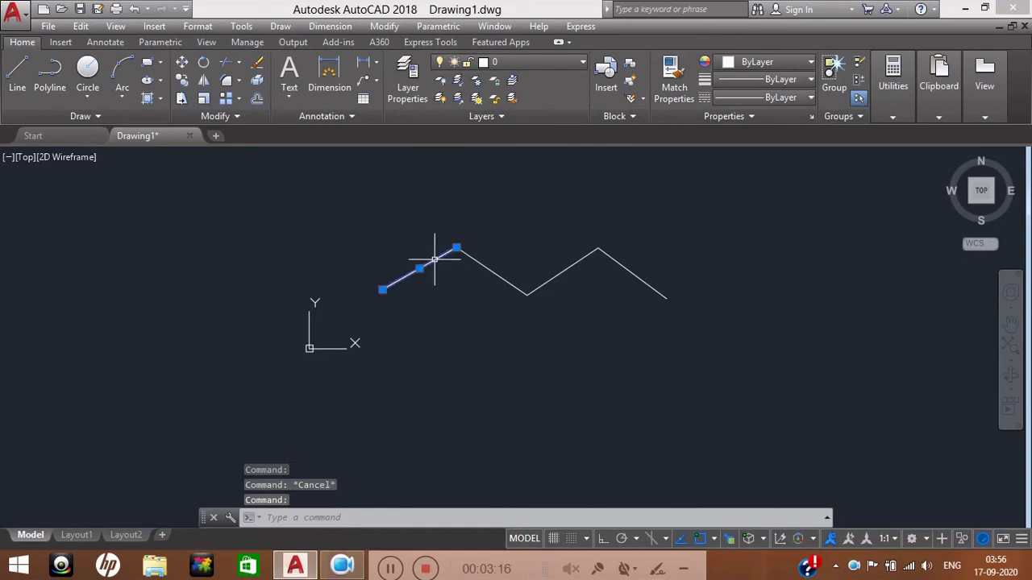
right_click(436, 266)
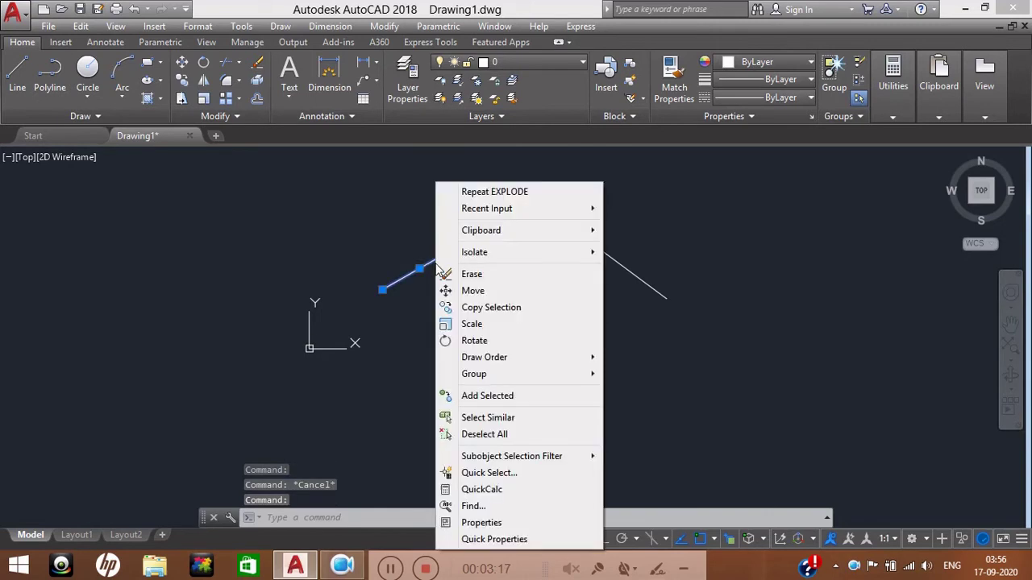
left_click(481, 523)
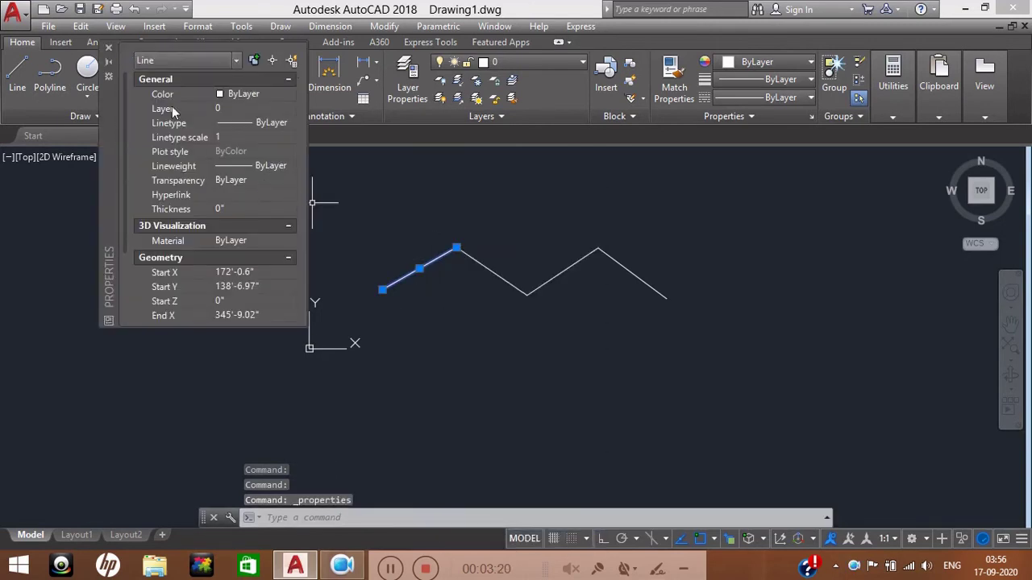
left_click(189, 62)
left_click(194, 73)
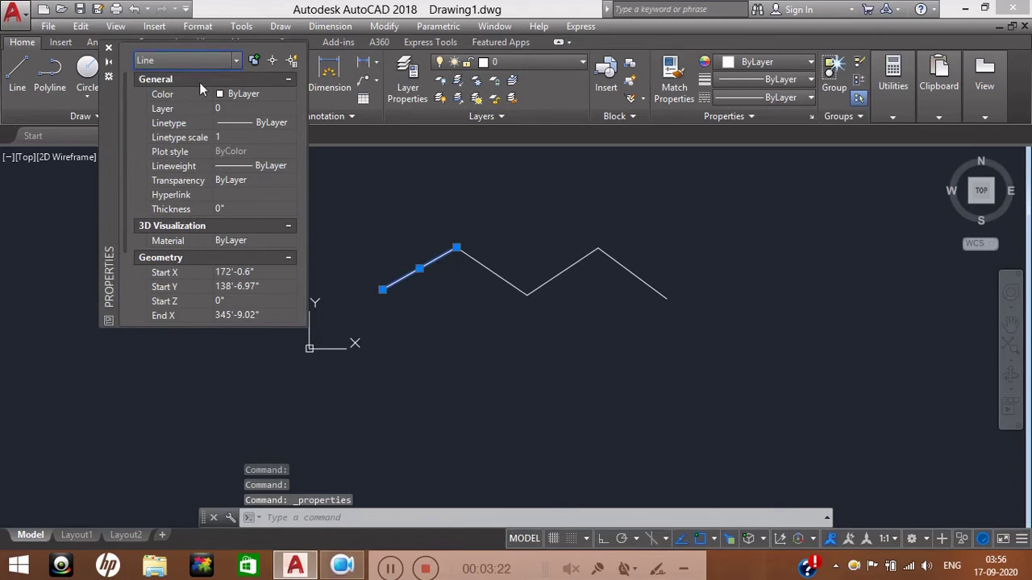
left_click(108, 47)
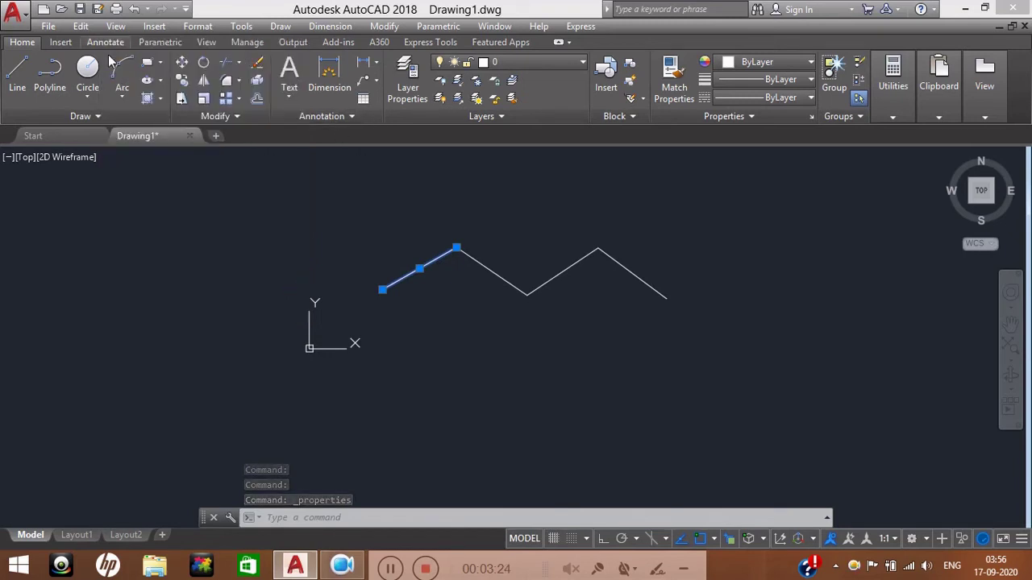
key("Escape")
middle_click_drag(516, 295, 511, 291)
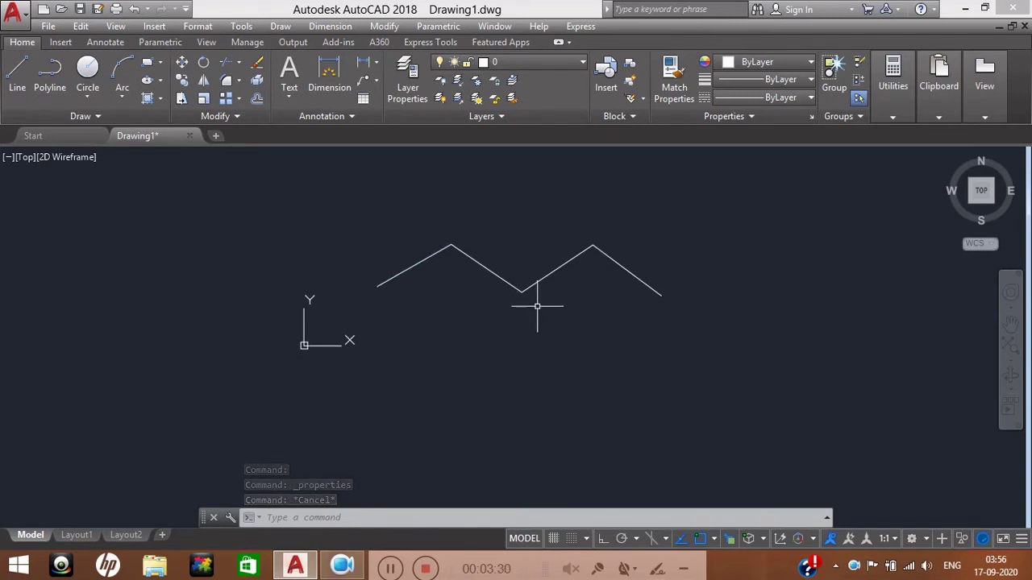
middle_click_drag(545, 309, 547, 309)
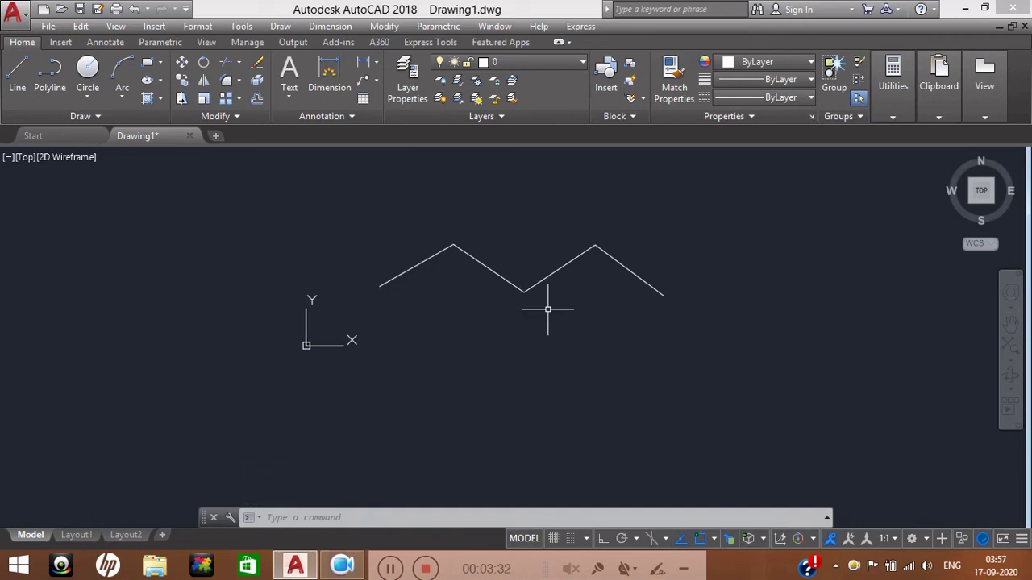